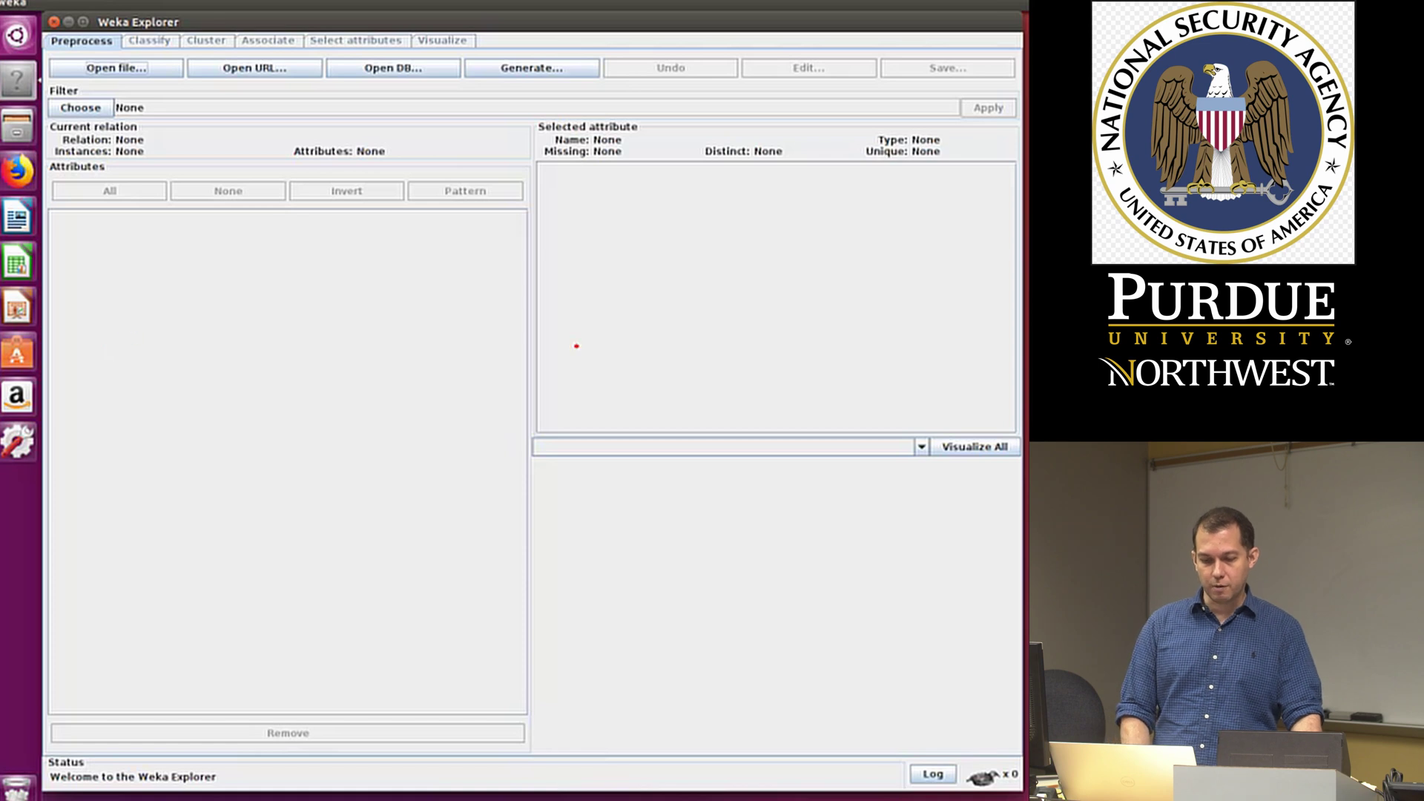
# Open label_feature_IOT.csv from Desktop > pcap_converter, with the file filter set to All Files
pyautogui.click(116, 67)
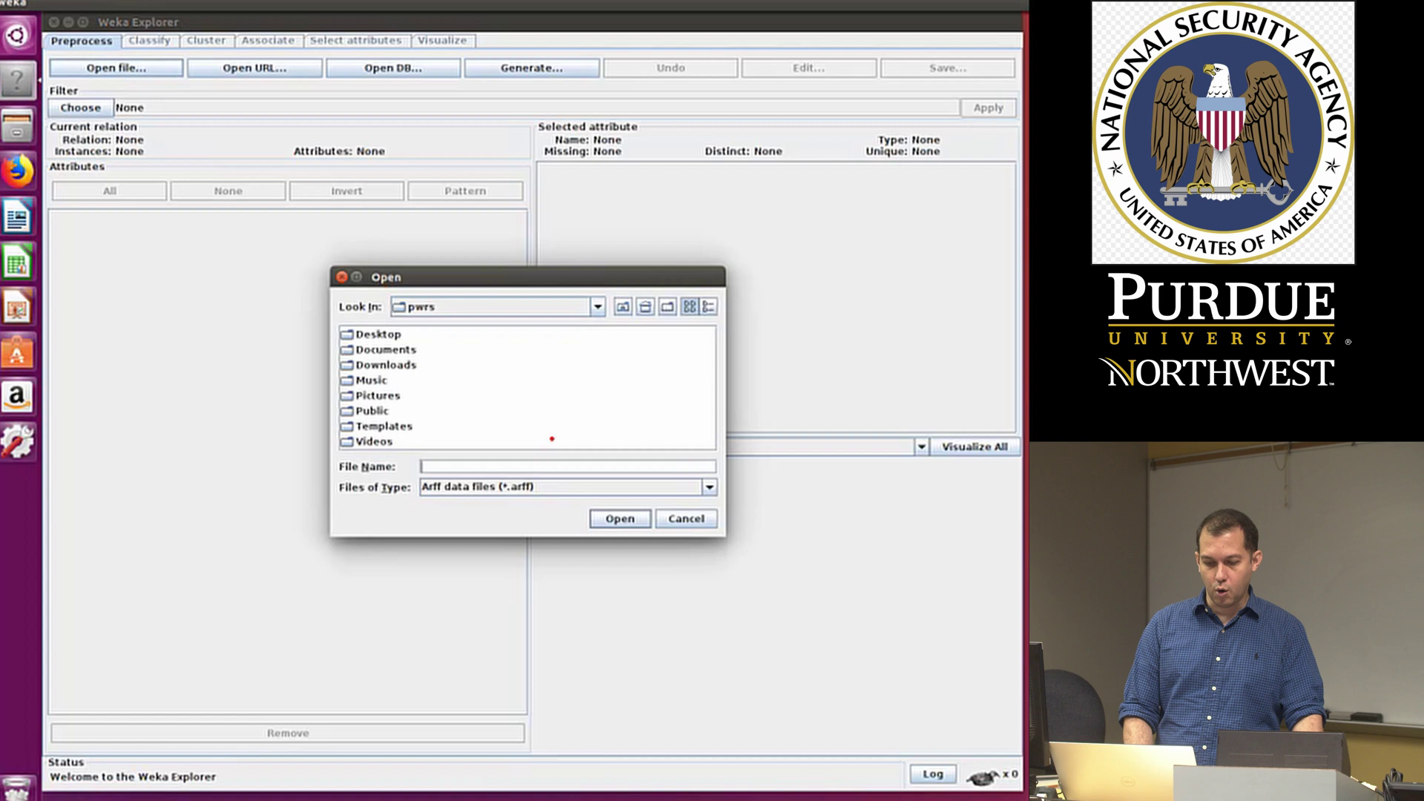
pyautogui.click(710, 488)
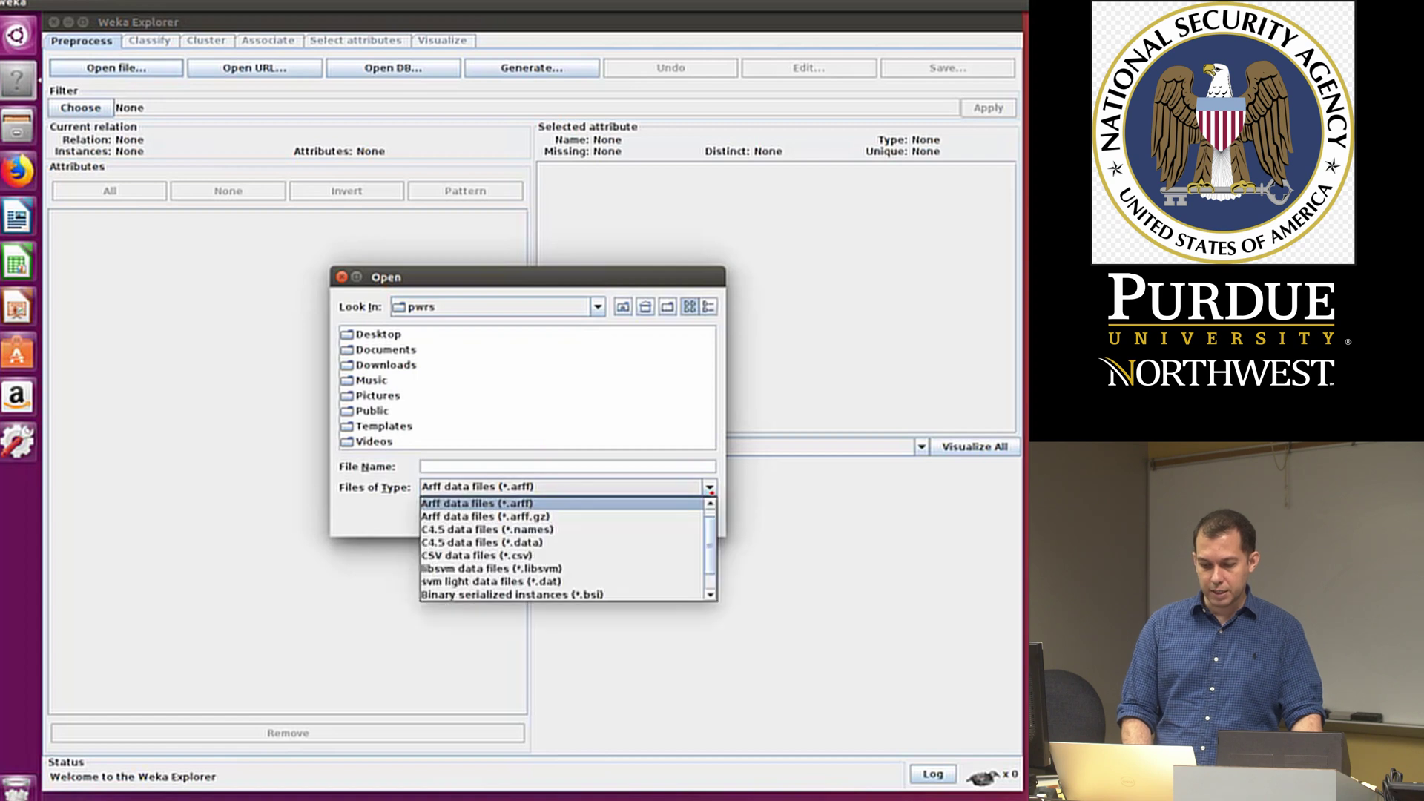
pyautogui.scroll(1, 712, 538)
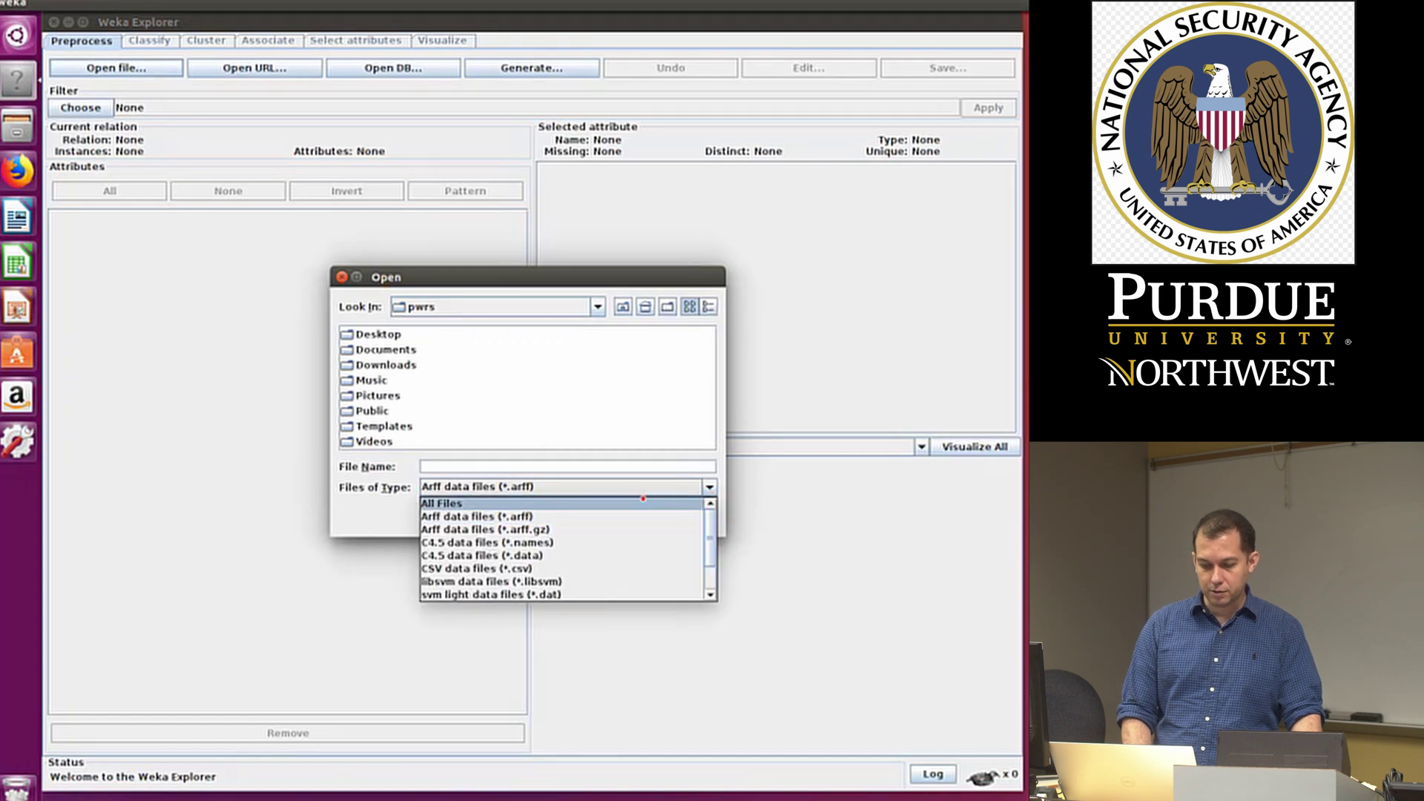
pyautogui.click(475, 503)
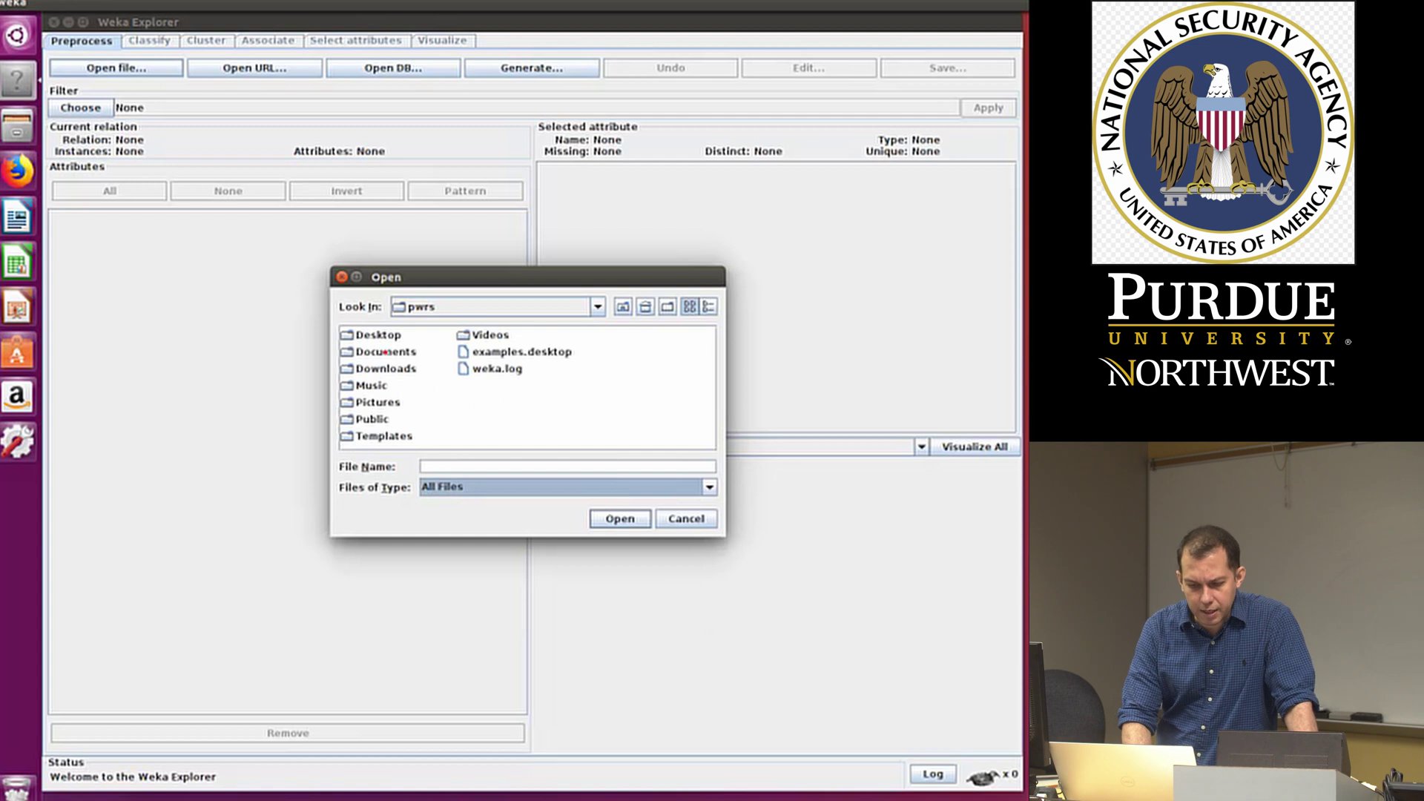
pyautogui.doubleClick(378, 334)
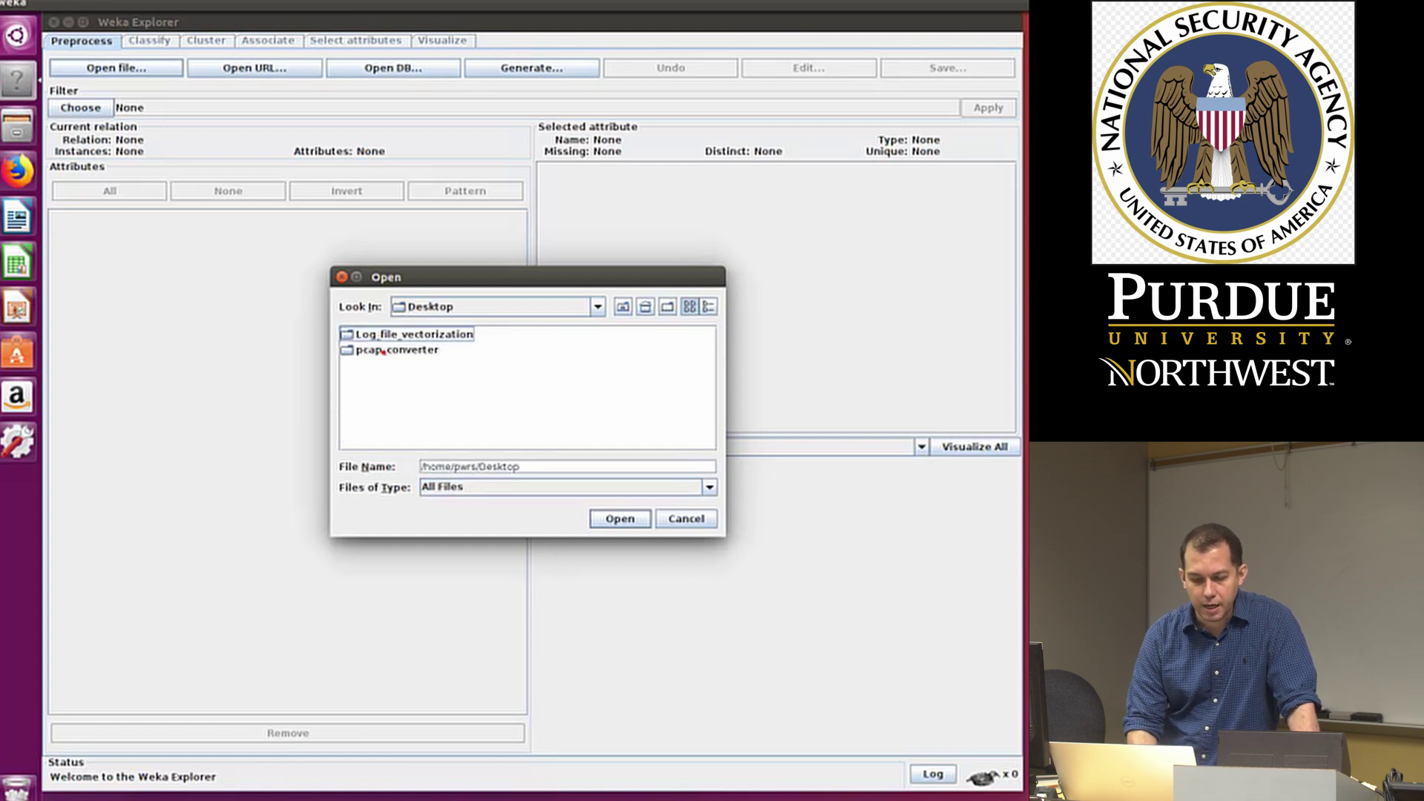
pyautogui.doubleClick(383, 350)
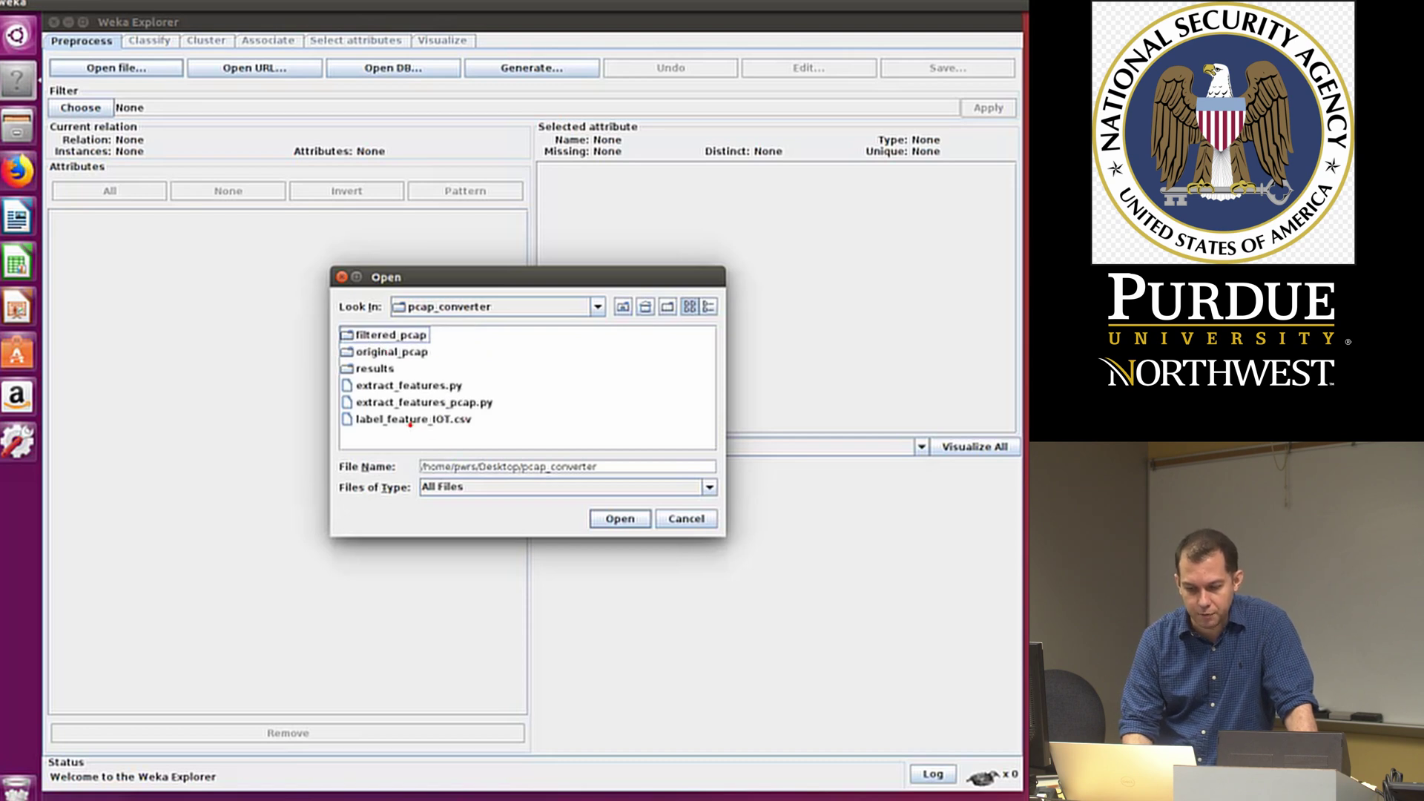
pyautogui.click(410, 421)
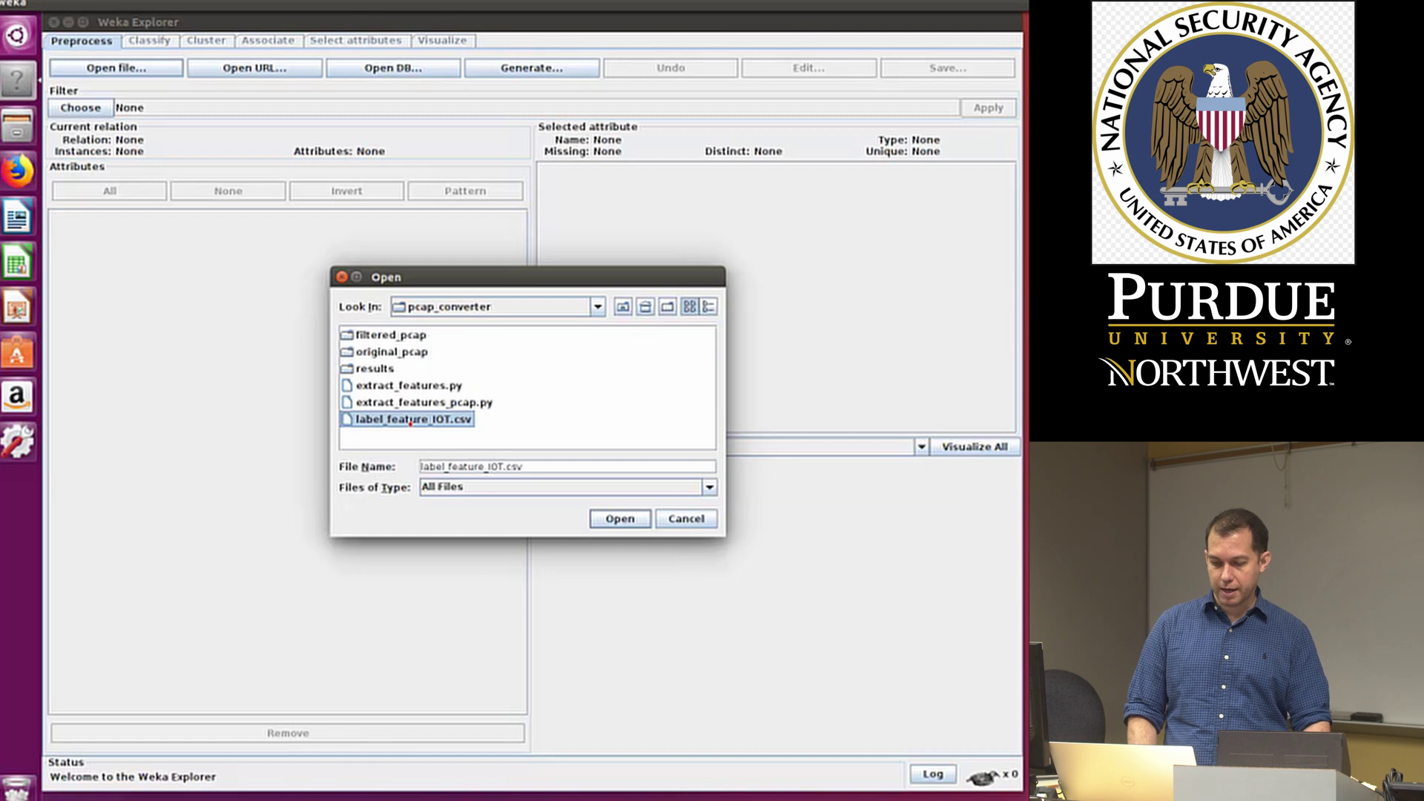
pyautogui.click(620, 520)
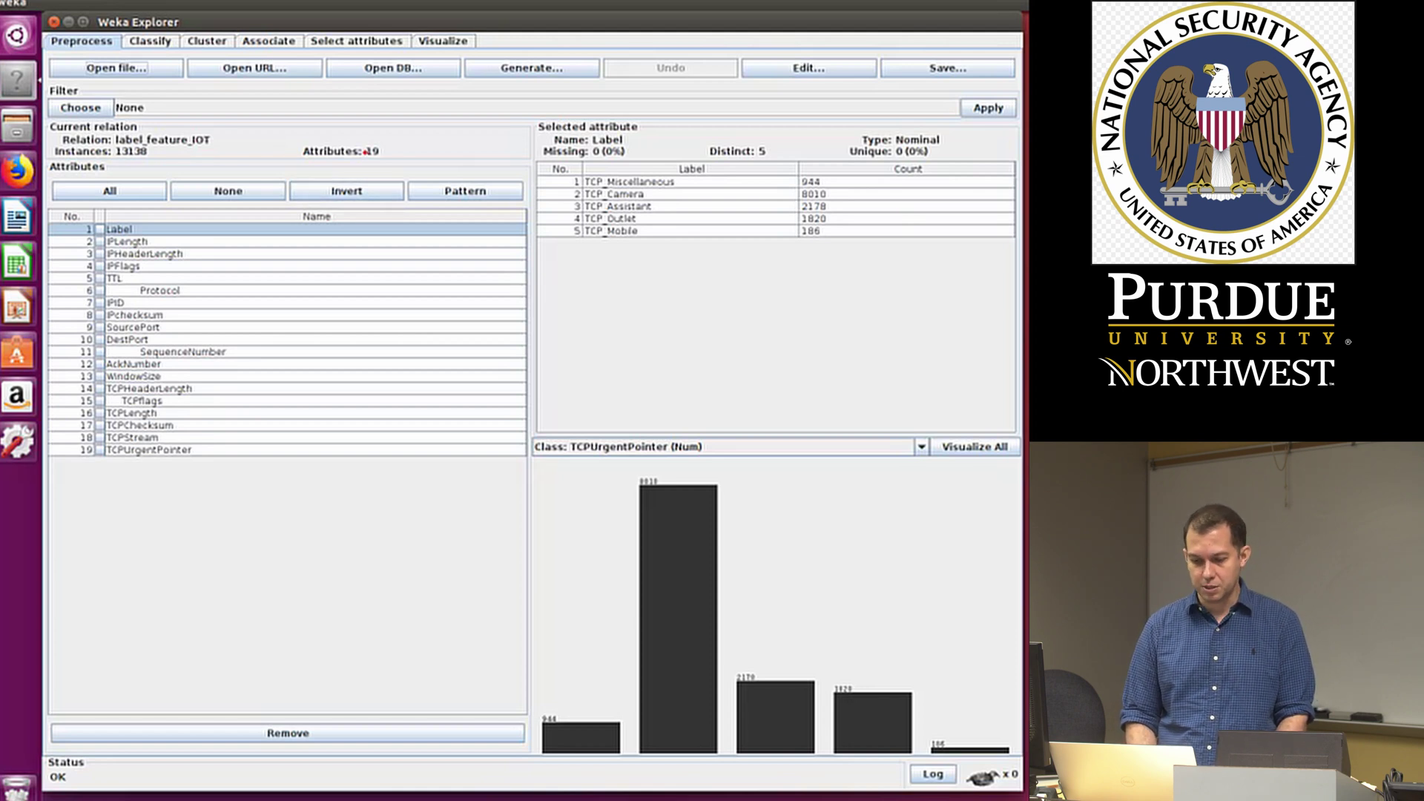
pyautogui.click(223, 352)
pyautogui.click(208, 389)
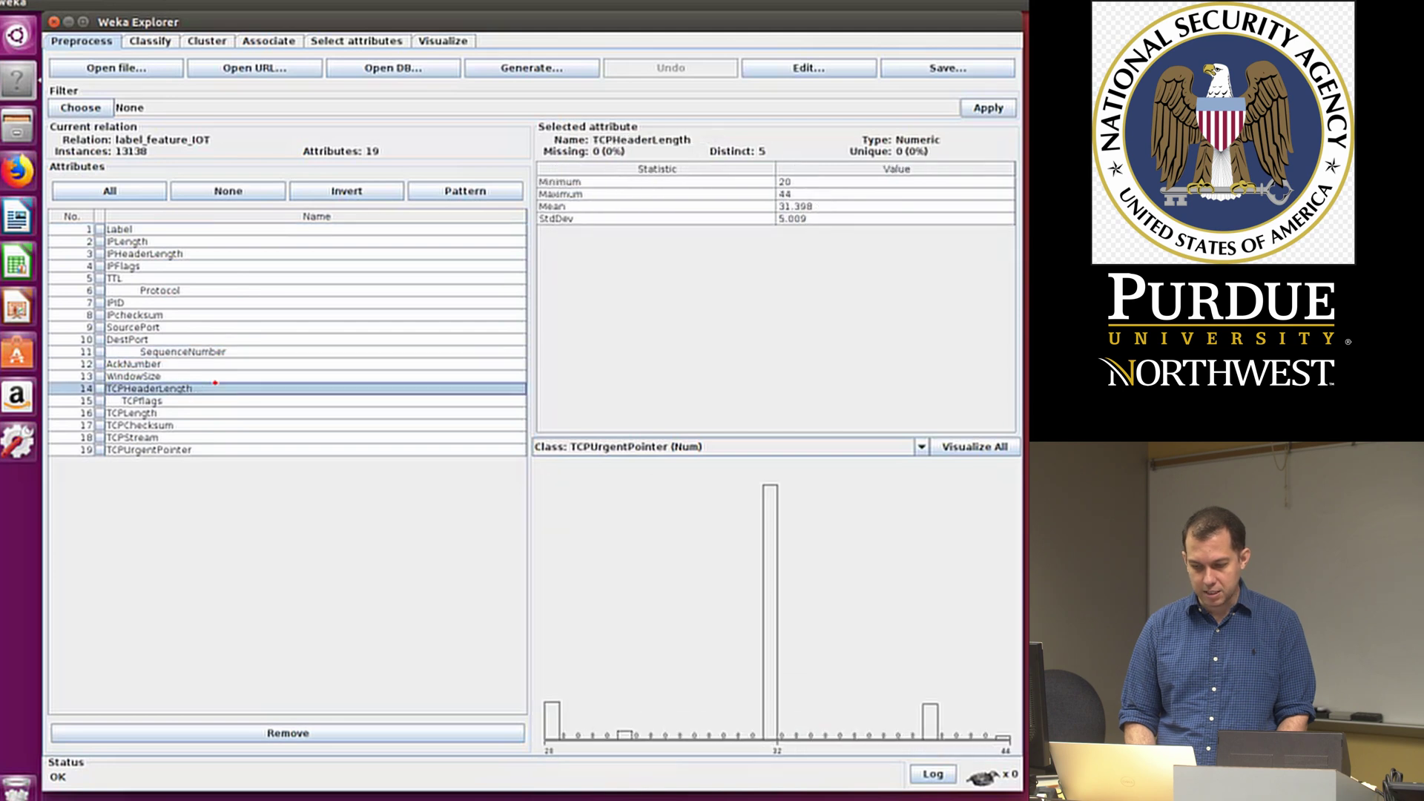
pyautogui.click(204, 343)
pyautogui.click(198, 413)
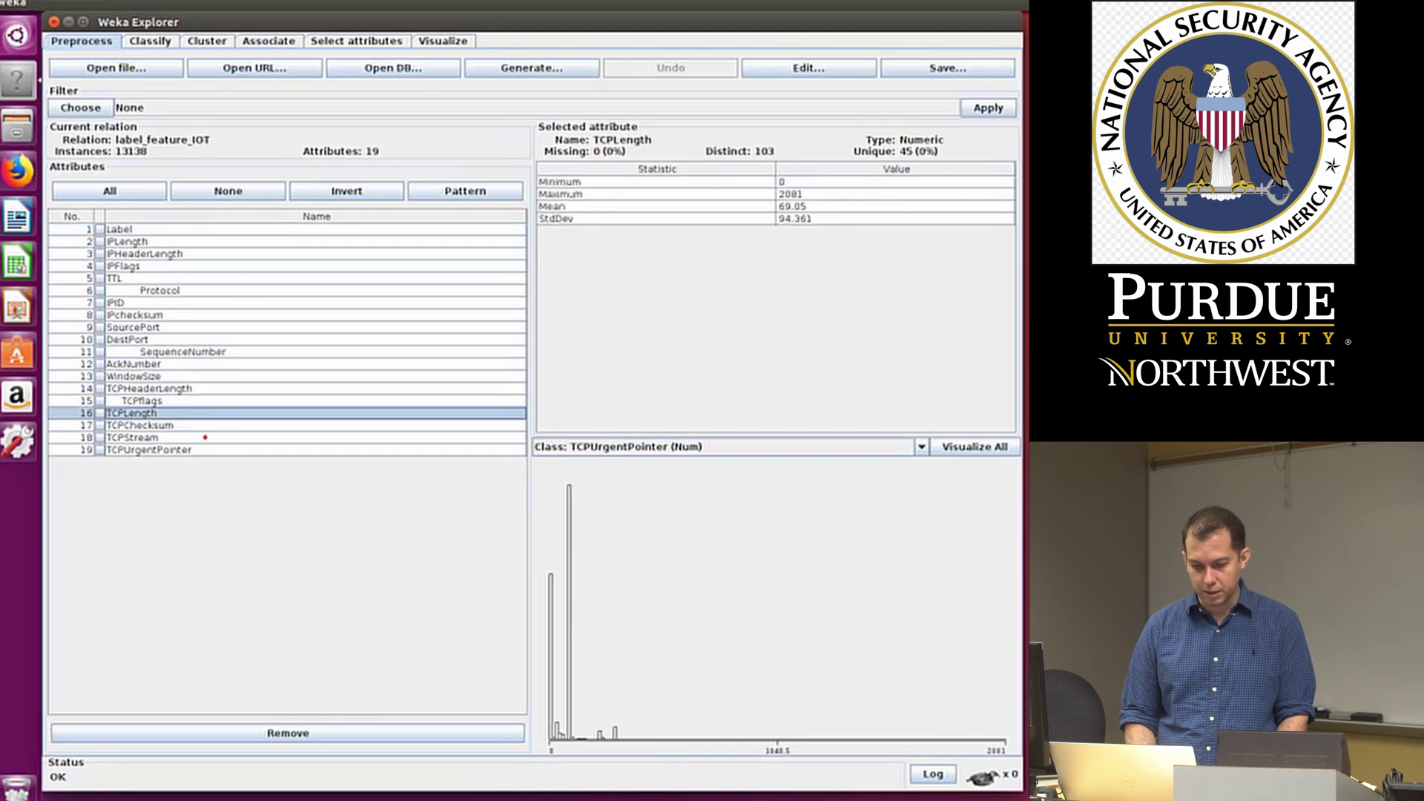
pyautogui.click(205, 438)
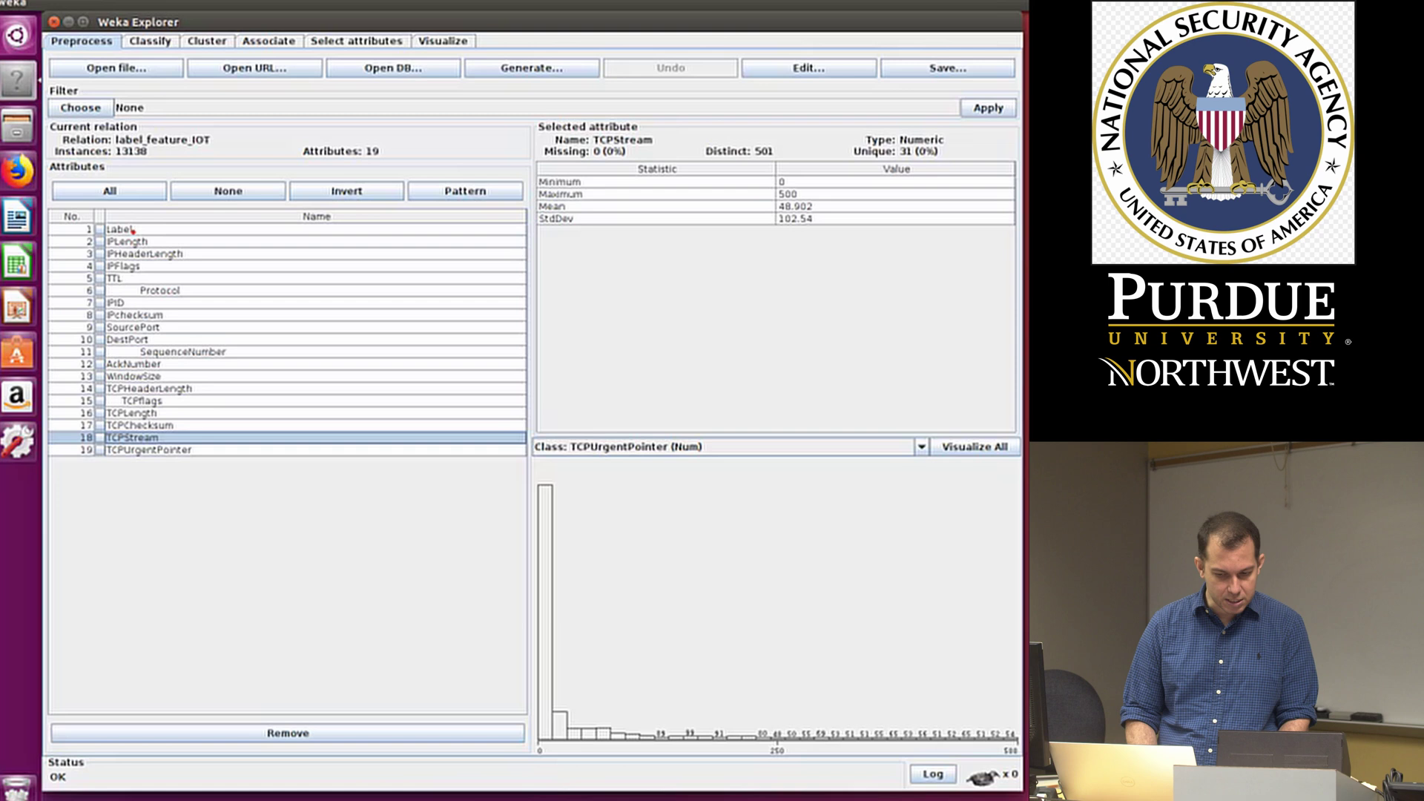
pyautogui.click(134, 232)
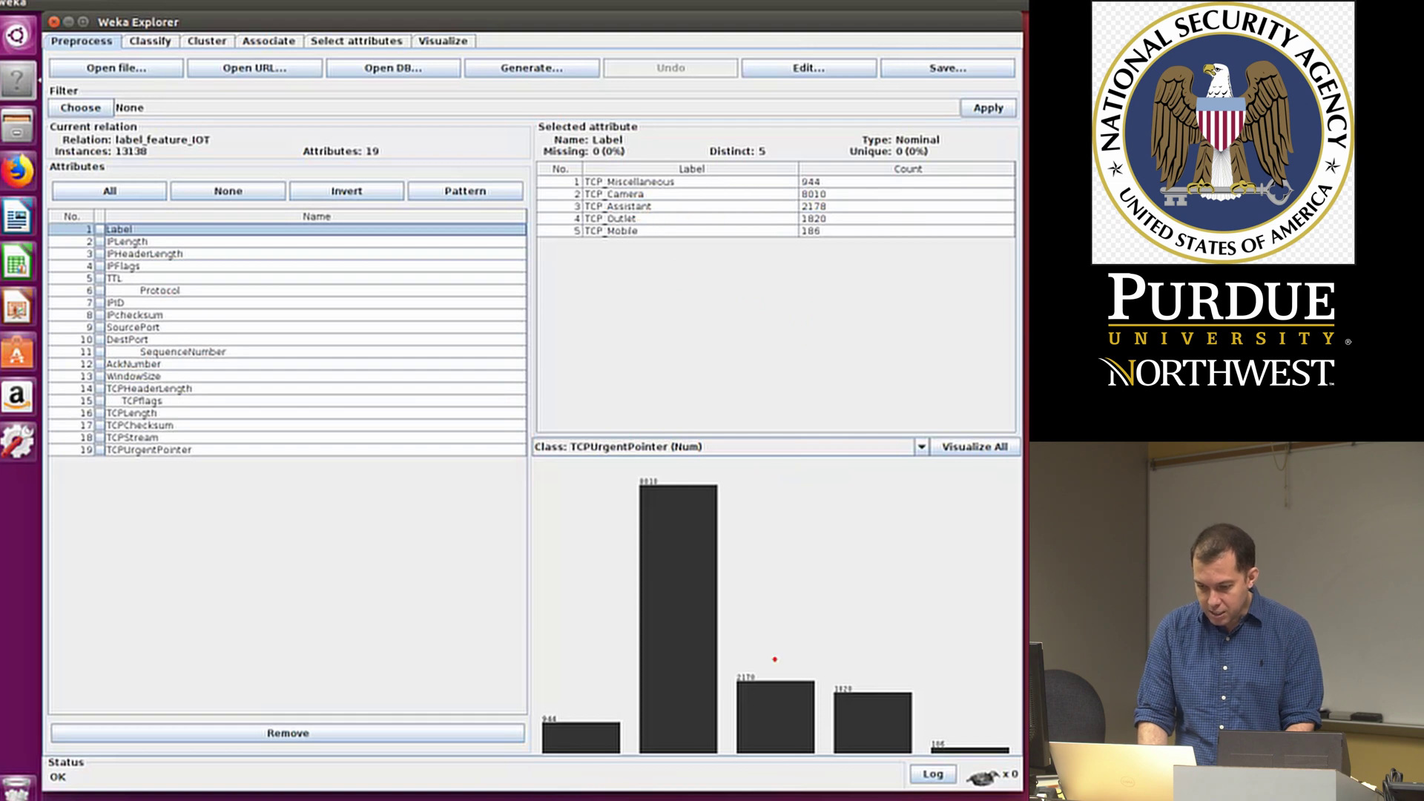
pyautogui.moveTo(779, 701)
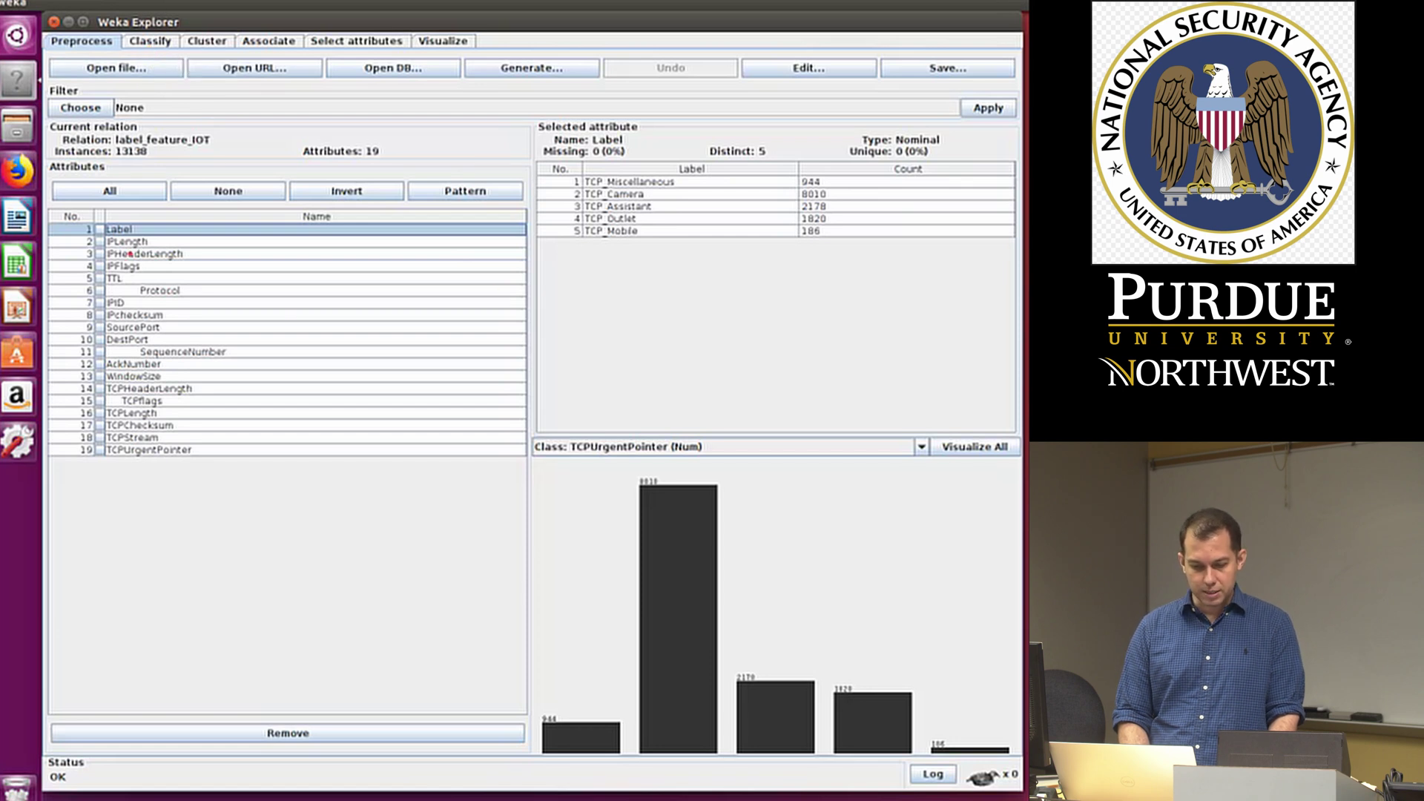
pyautogui.click(128, 242)
pyautogui.click(148, 300)
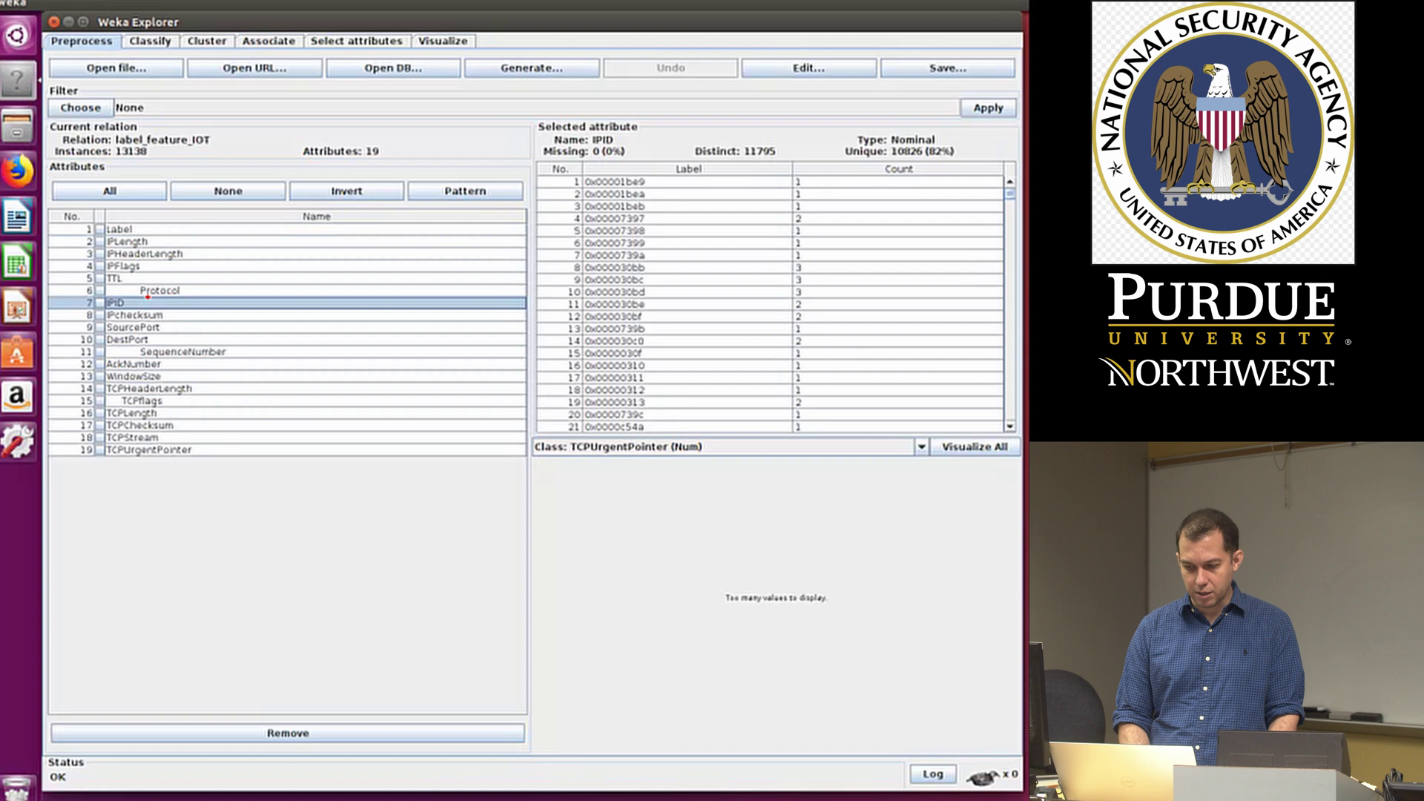
pyautogui.click(221, 388)
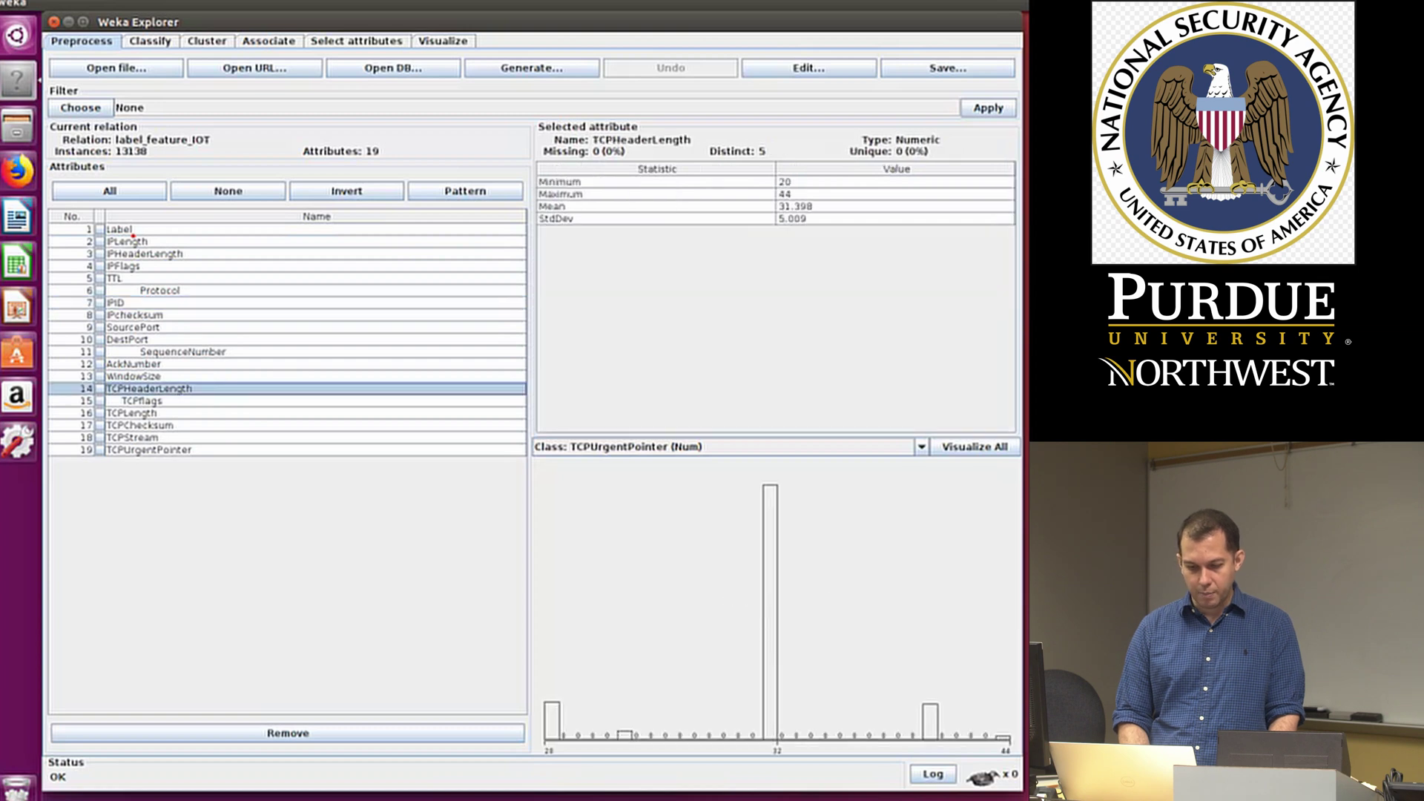
pyautogui.click(131, 232)
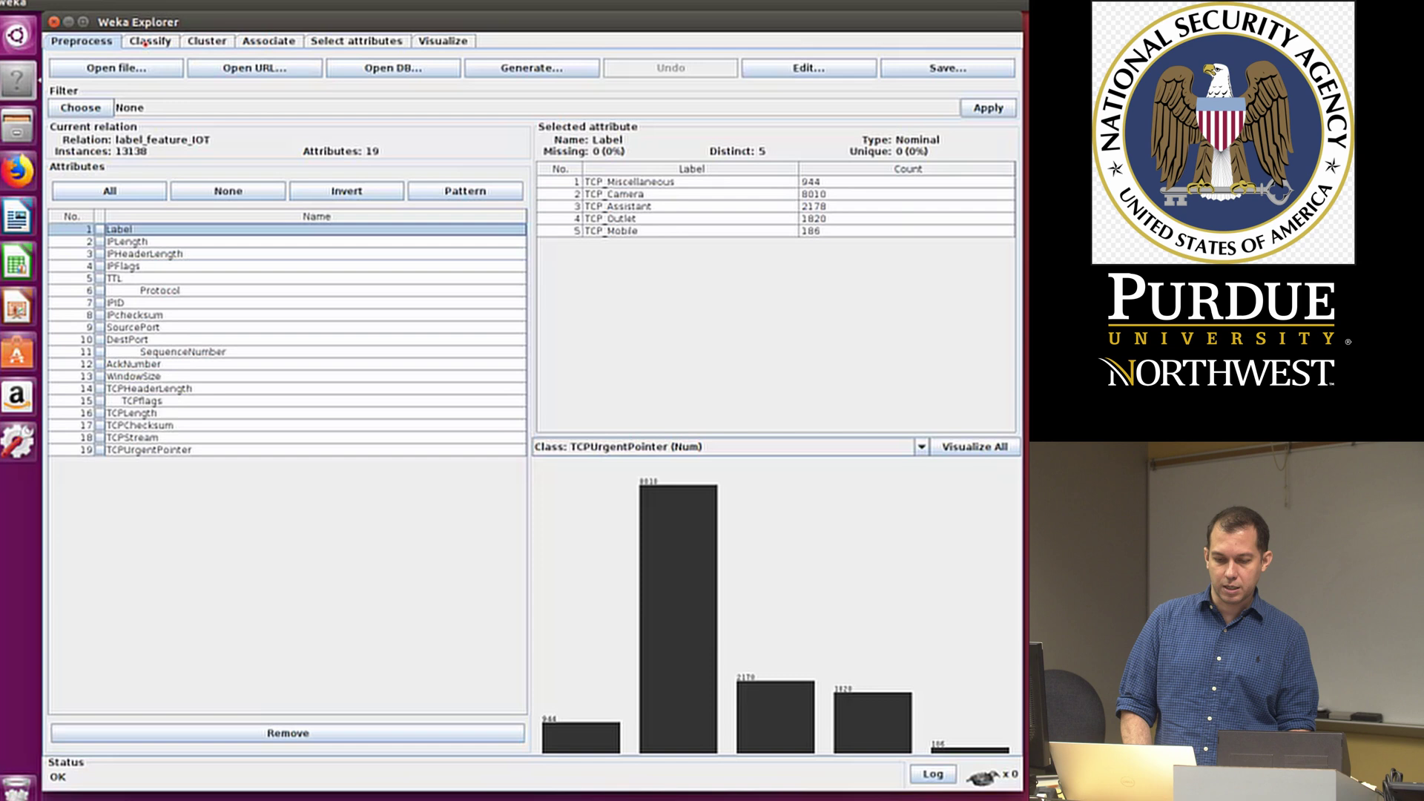
# On the Classify tab, set (Nom) Label as the attribute to predict
pyautogui.click(146, 44)
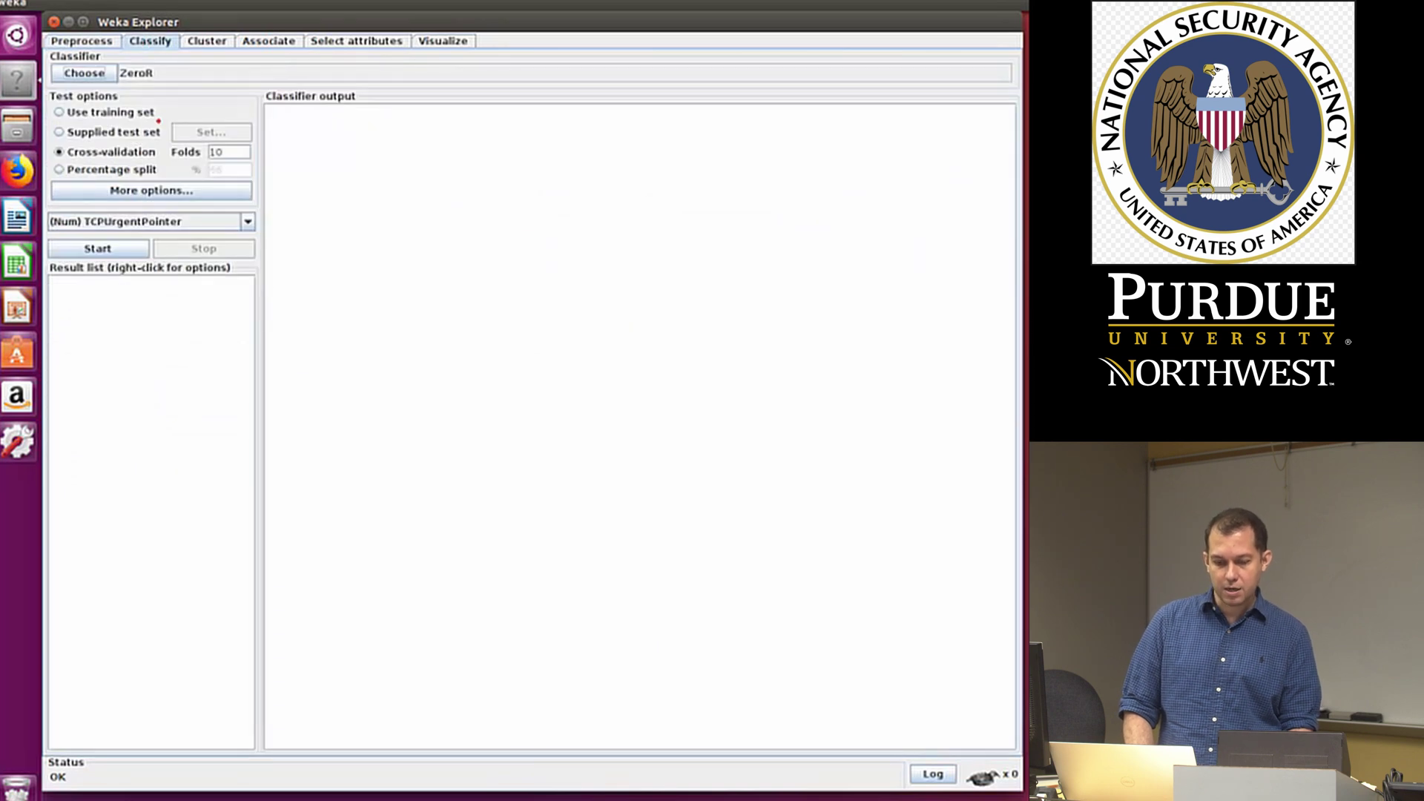
pyautogui.click(94, 74)
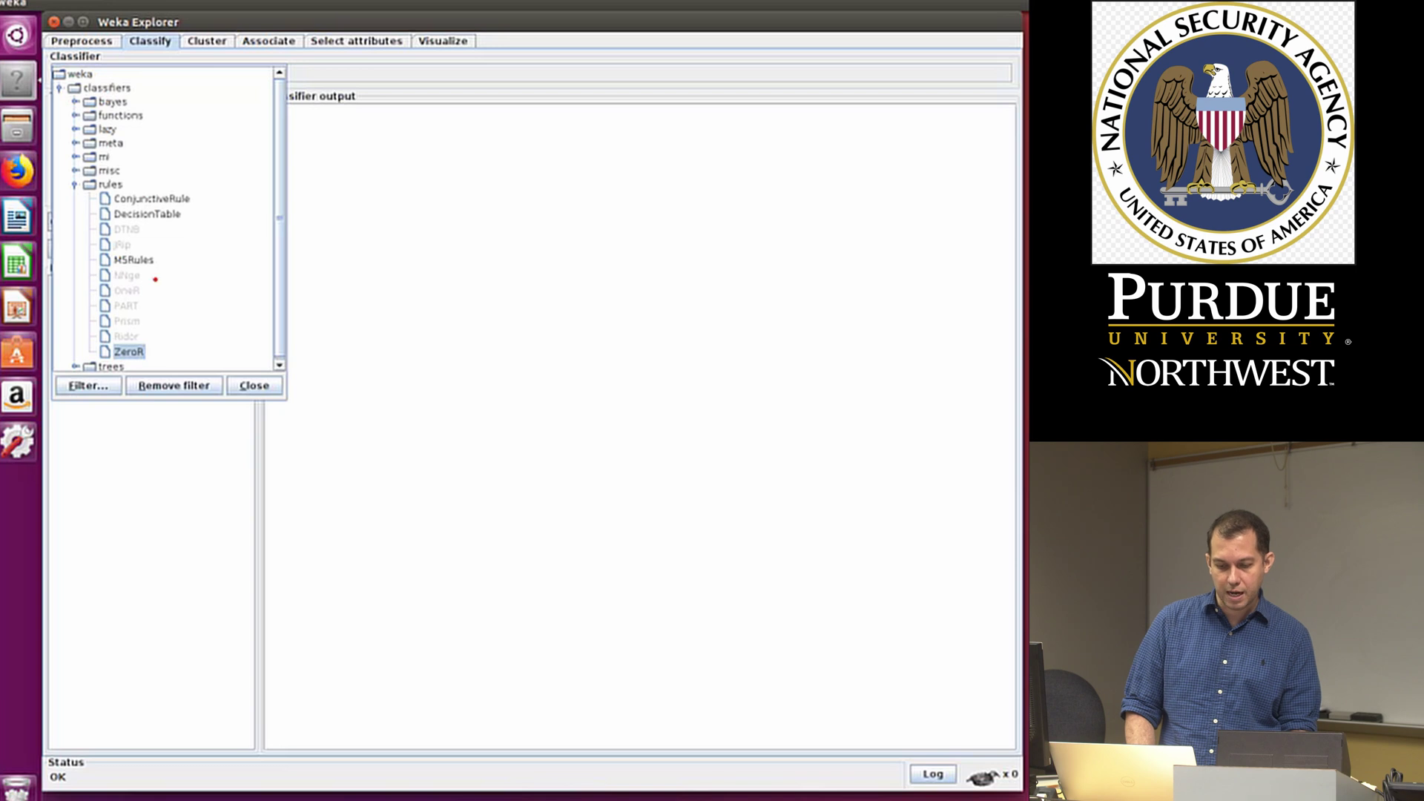
pyautogui.click(255, 391)
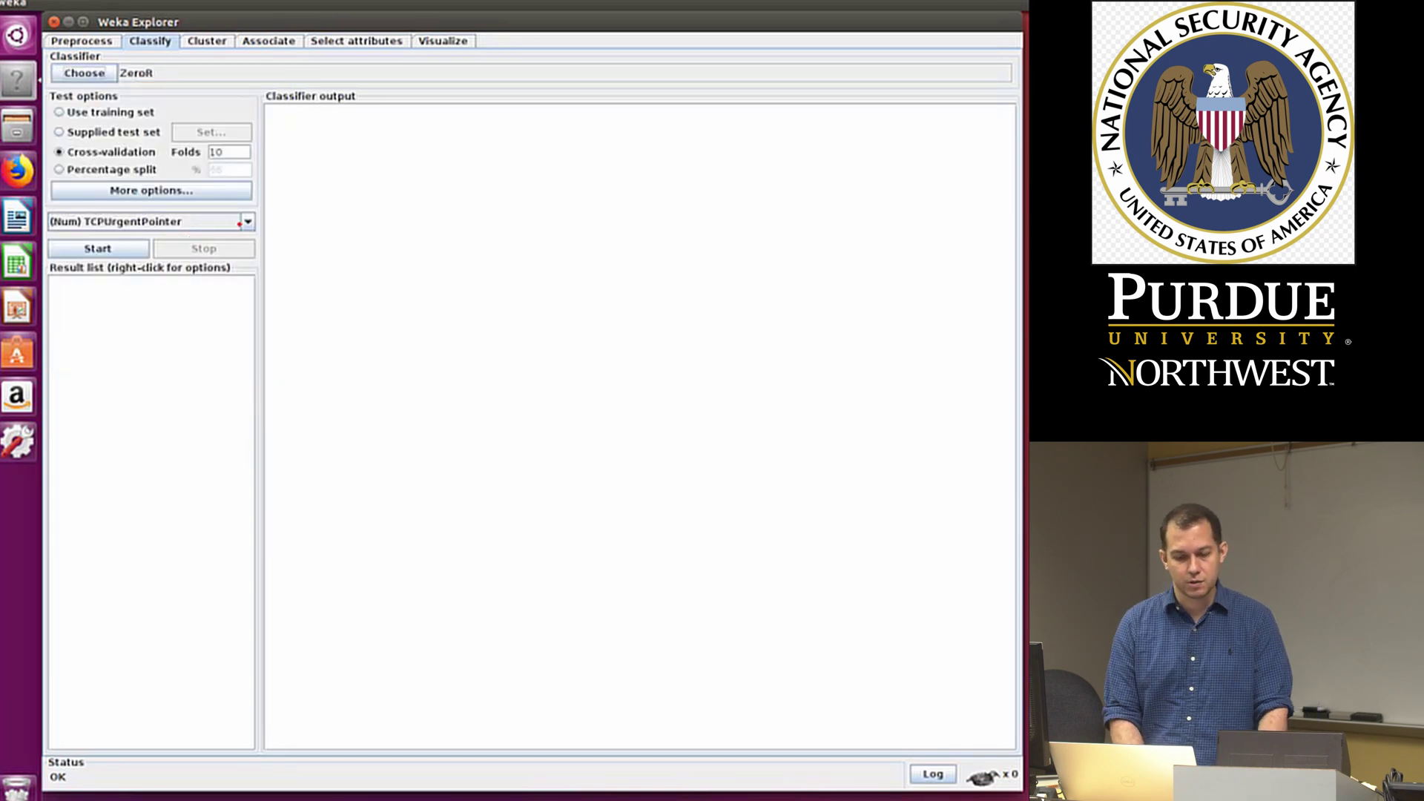
pyautogui.click(247, 222)
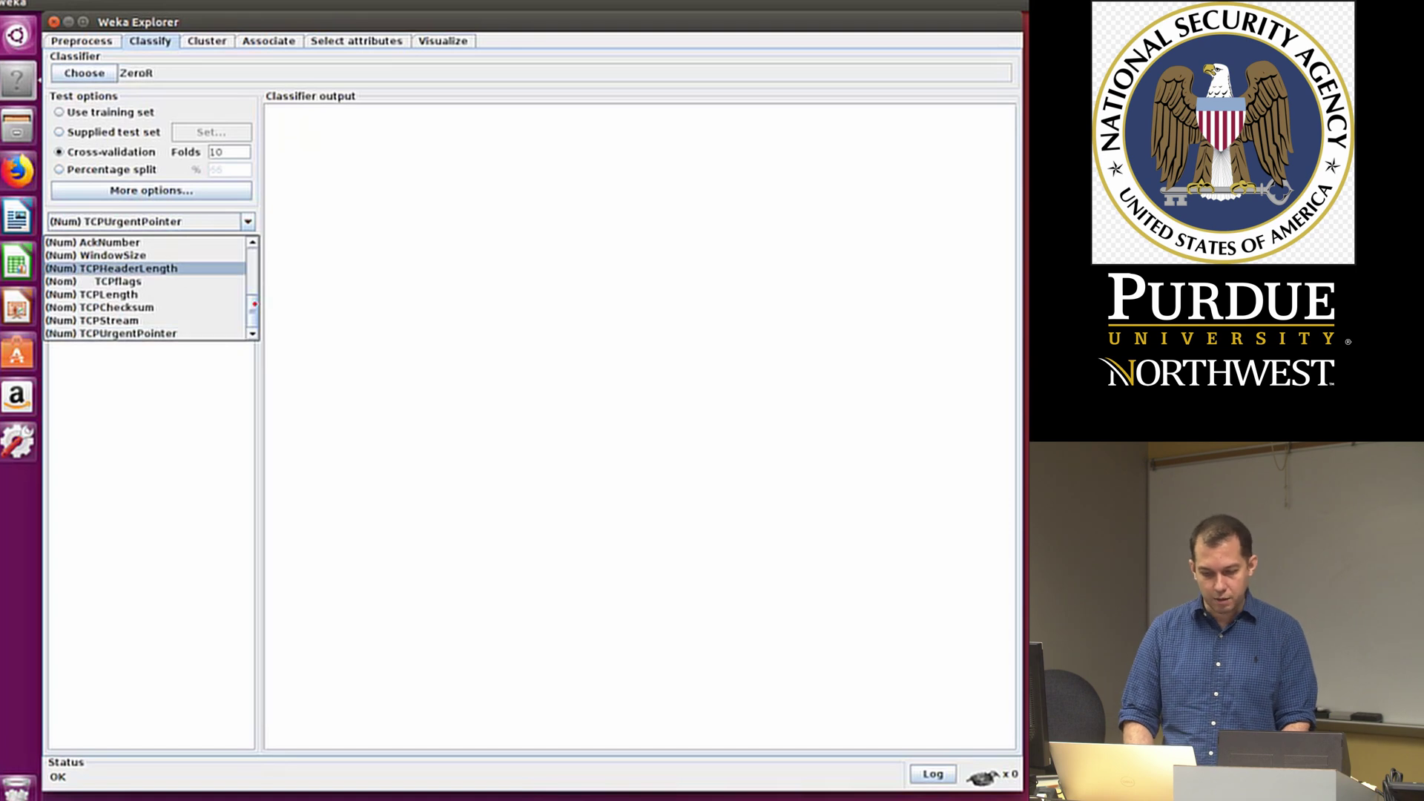
pyautogui.scroll(5, 252, 275)
pyautogui.click(201, 242)
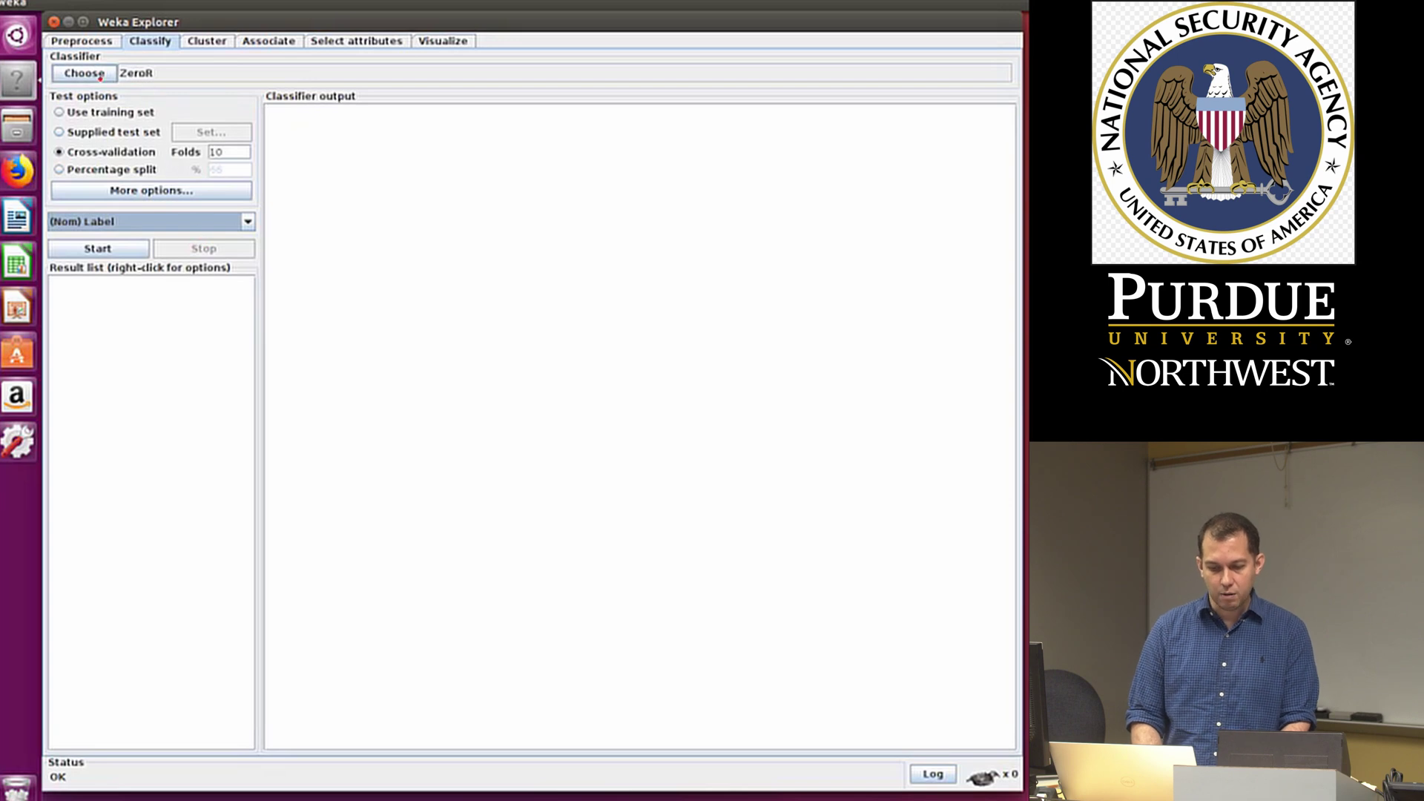
# Choose bayes > NaiveBayes as the classifier, evaluated on a 70% percentage split
pyautogui.click(95, 74)
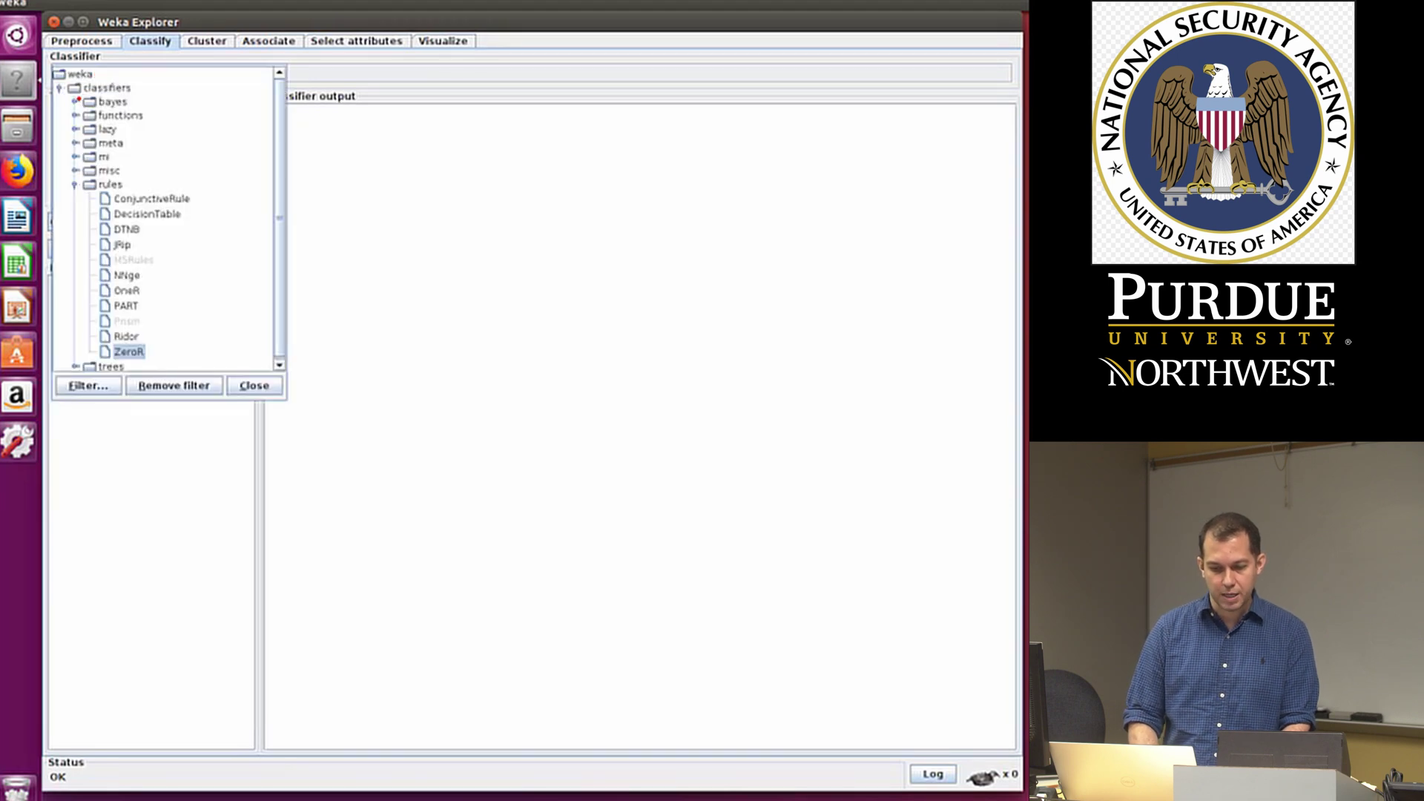
pyautogui.click(74, 101)
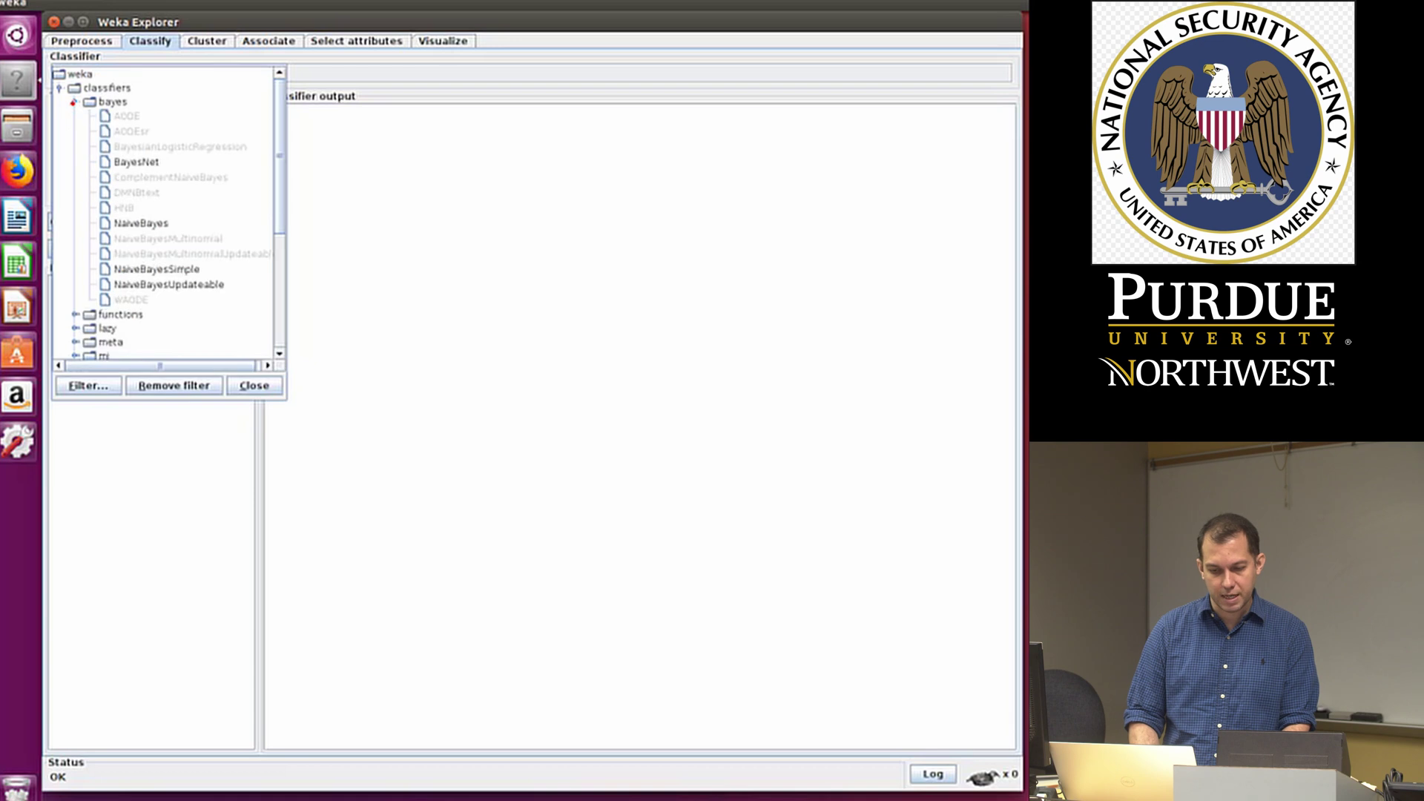
pyautogui.click(139, 223)
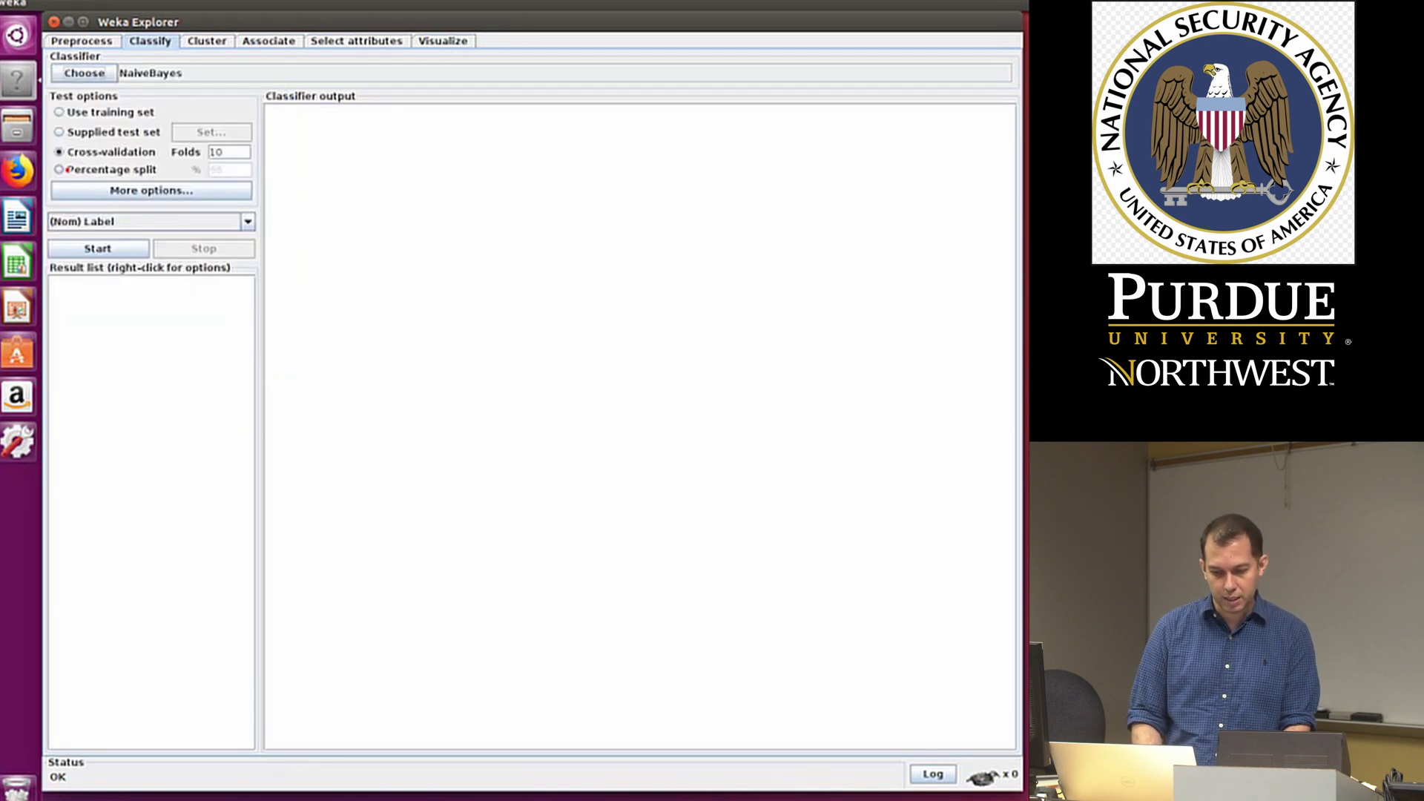
pyautogui.click(62, 170)
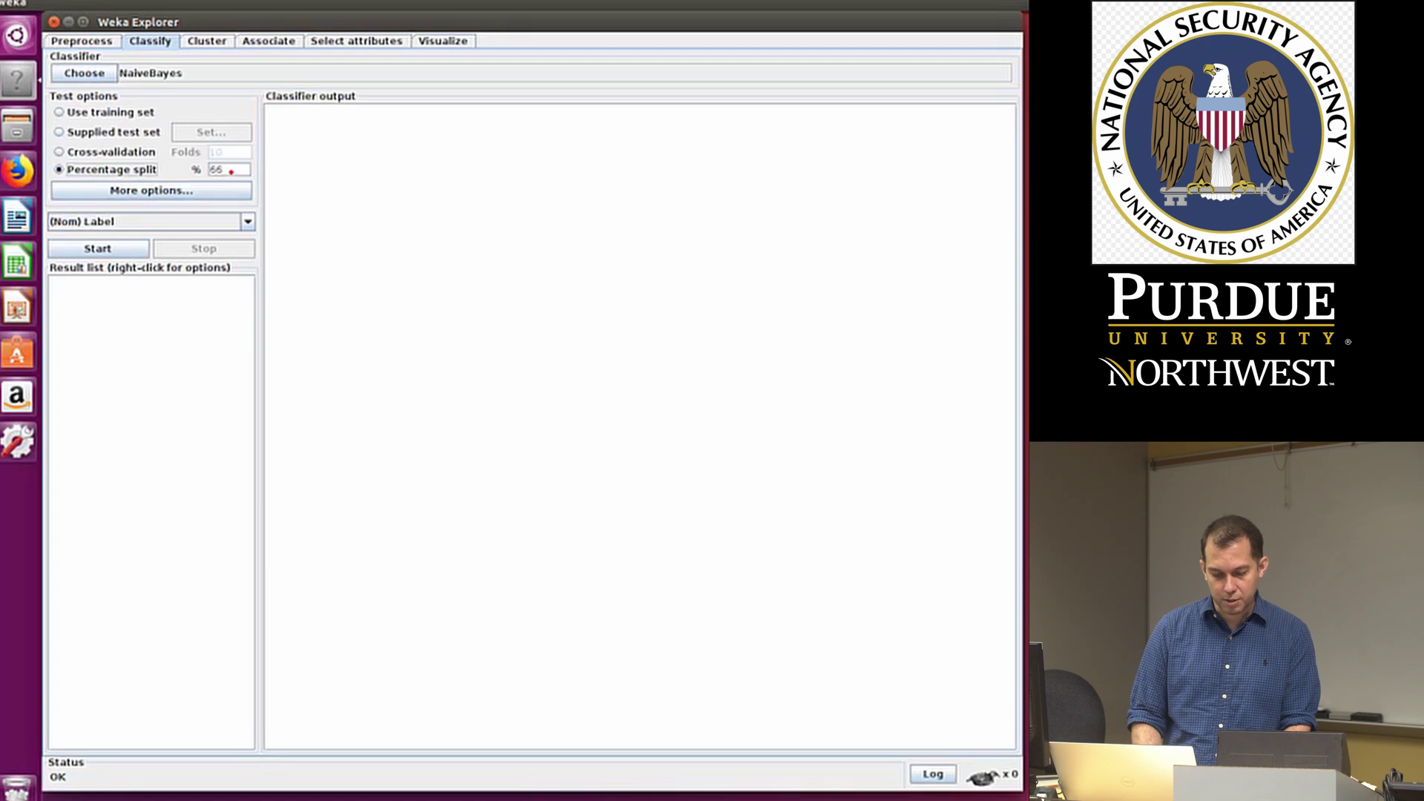
pyautogui.doubleClick(232, 170)
pyautogui.write('70')
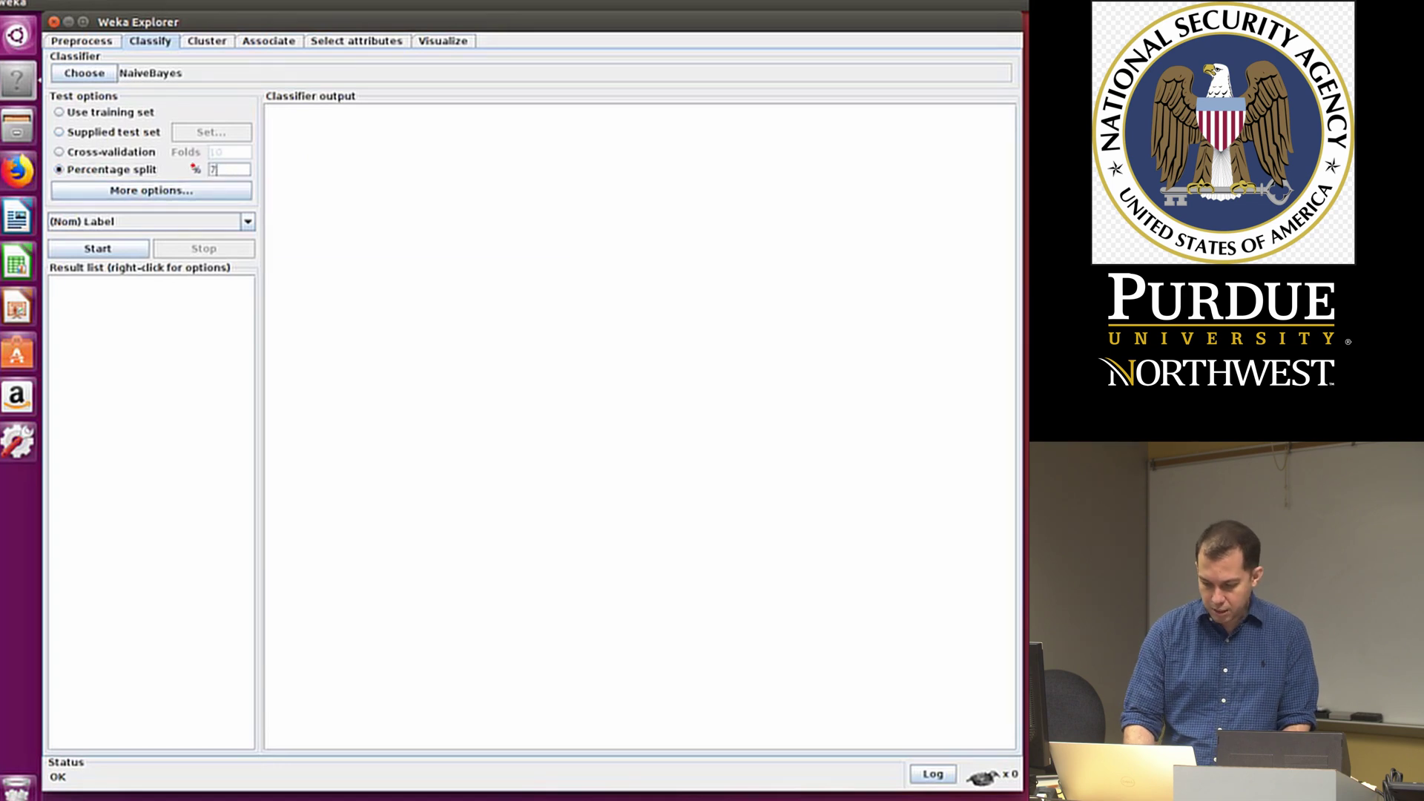
pyautogui.click(120, 247)
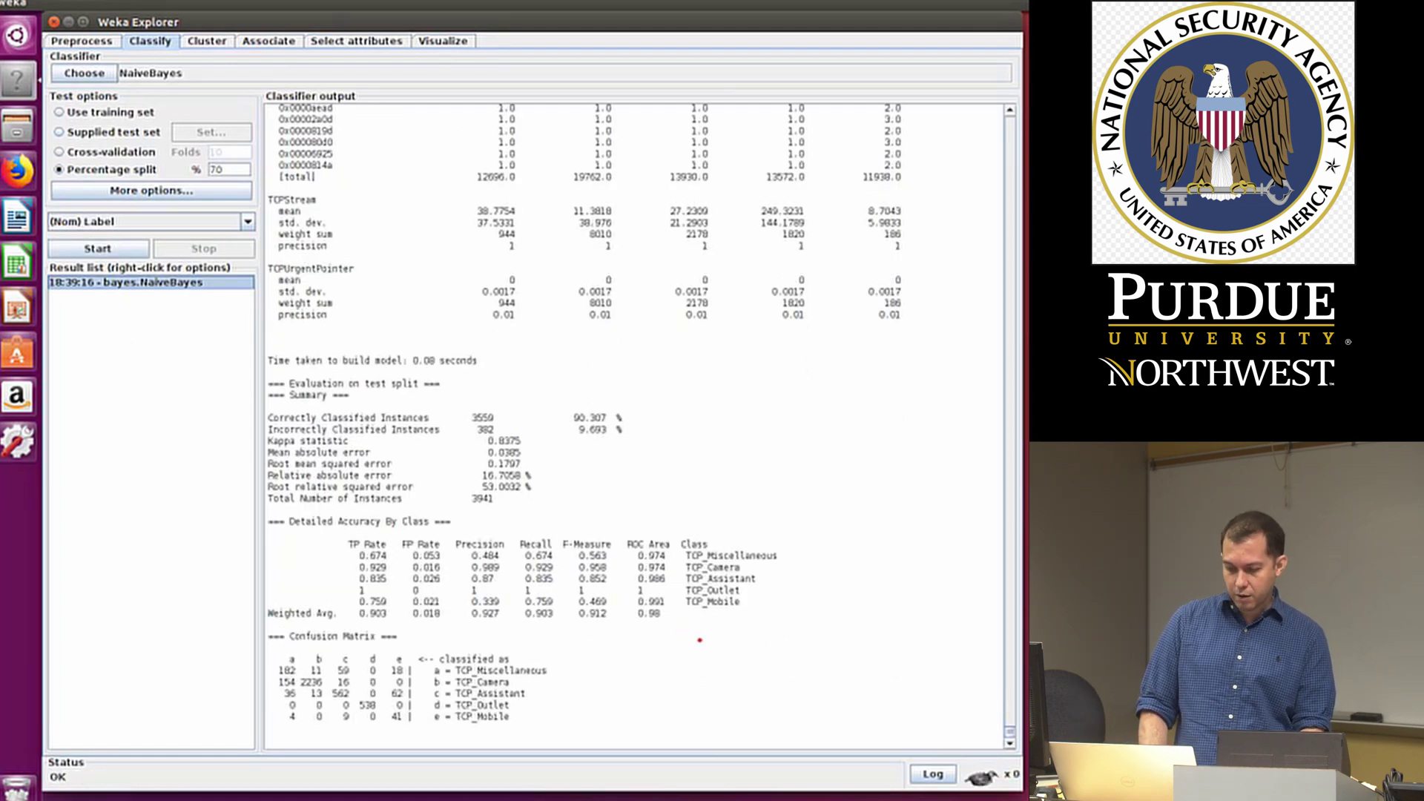
pyautogui.scroll(4, 749, 612)
pyautogui.scroll(-4, 758, 676)
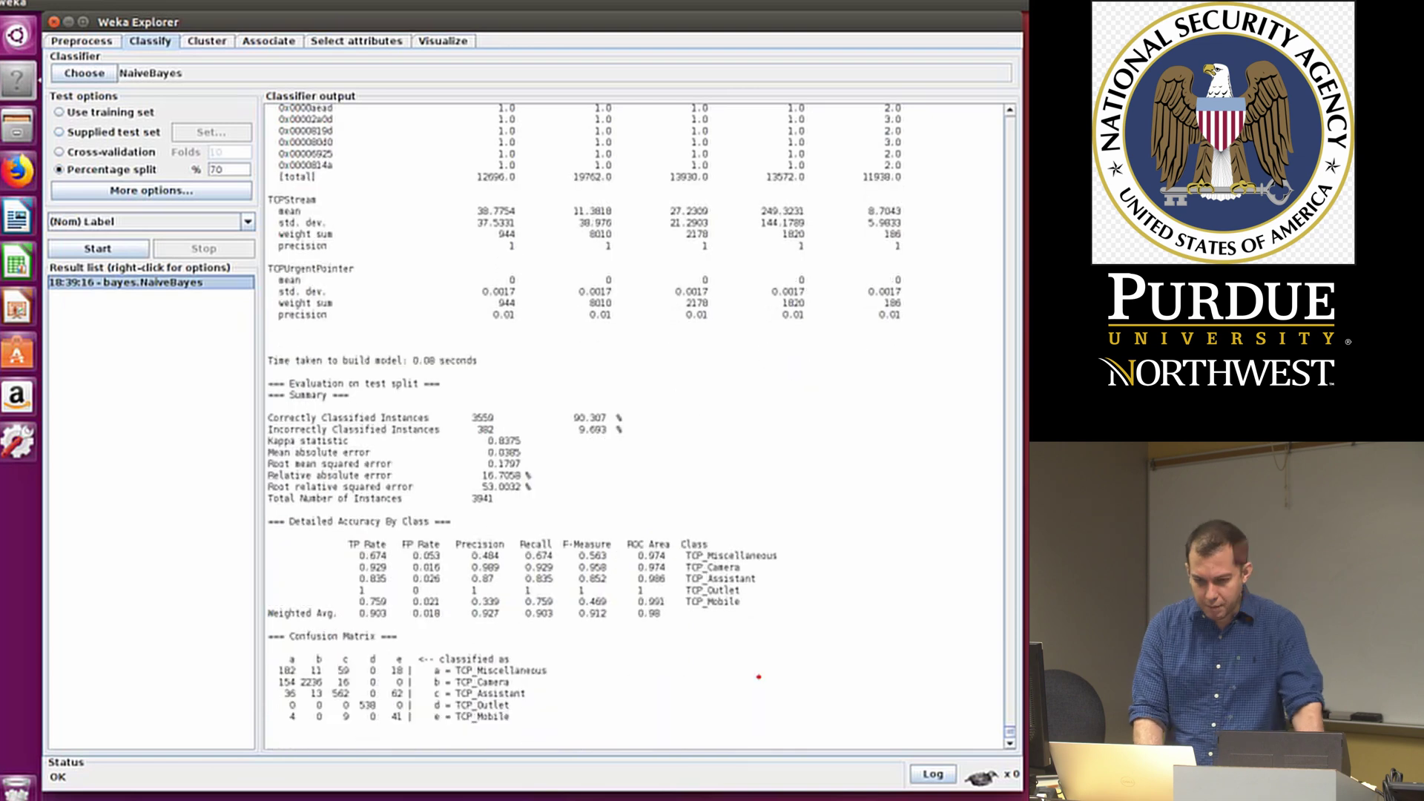
pyautogui.click(678, 621)
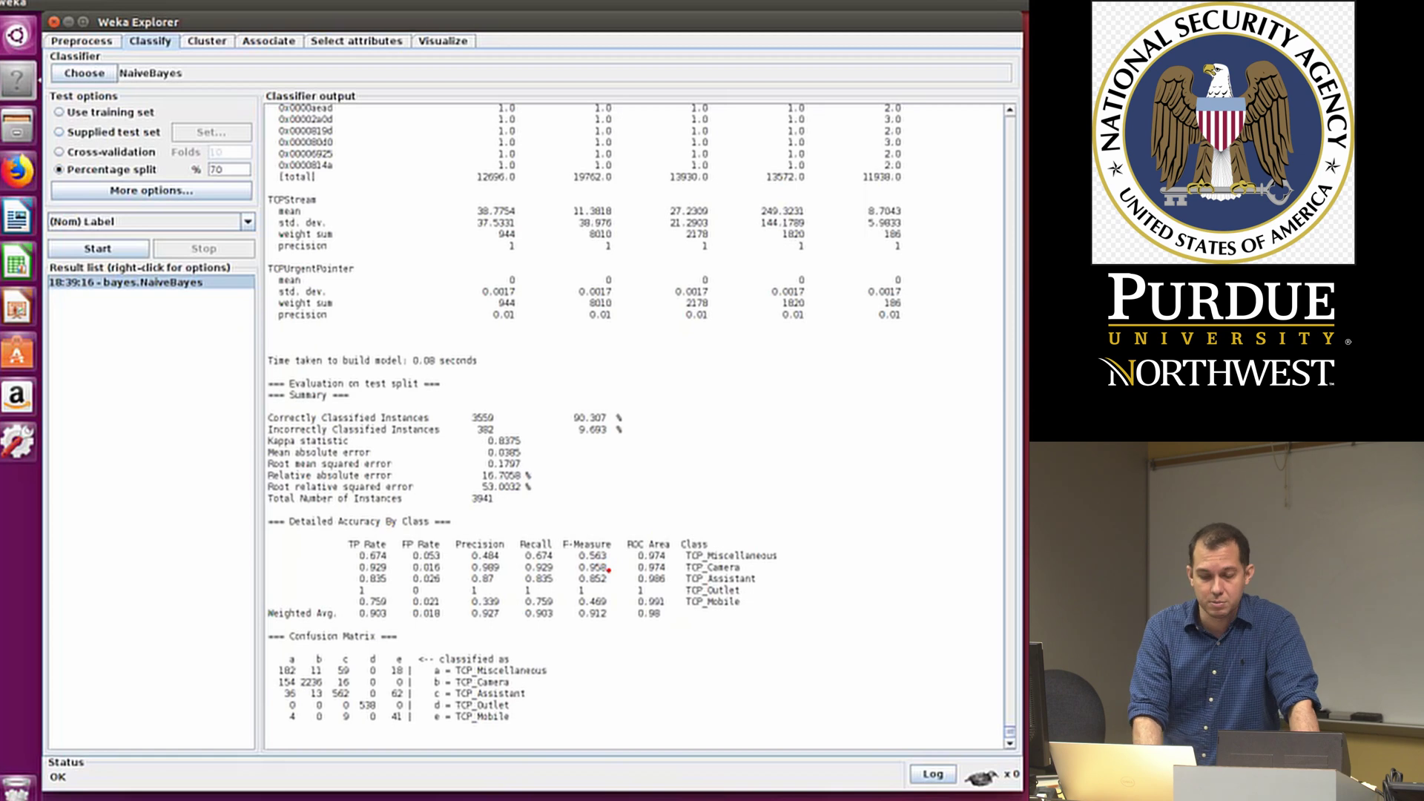
pyautogui.scroll(1, 609, 570)
pyautogui.scroll(-1, 608, 570)
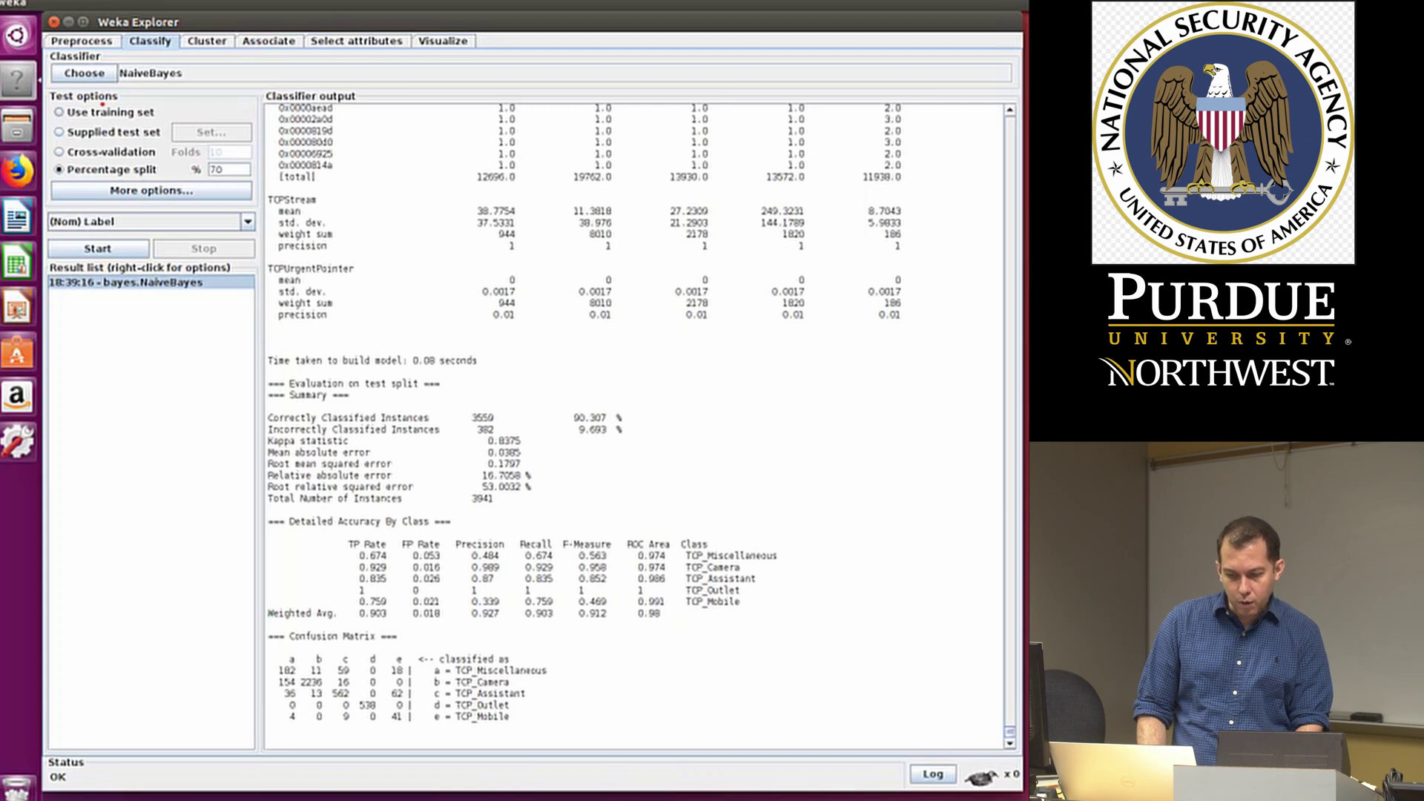
# Replace NaiveBayes with the trees > J48 classifier (-C 0.25 -M 2)
pyautogui.click(90, 71)
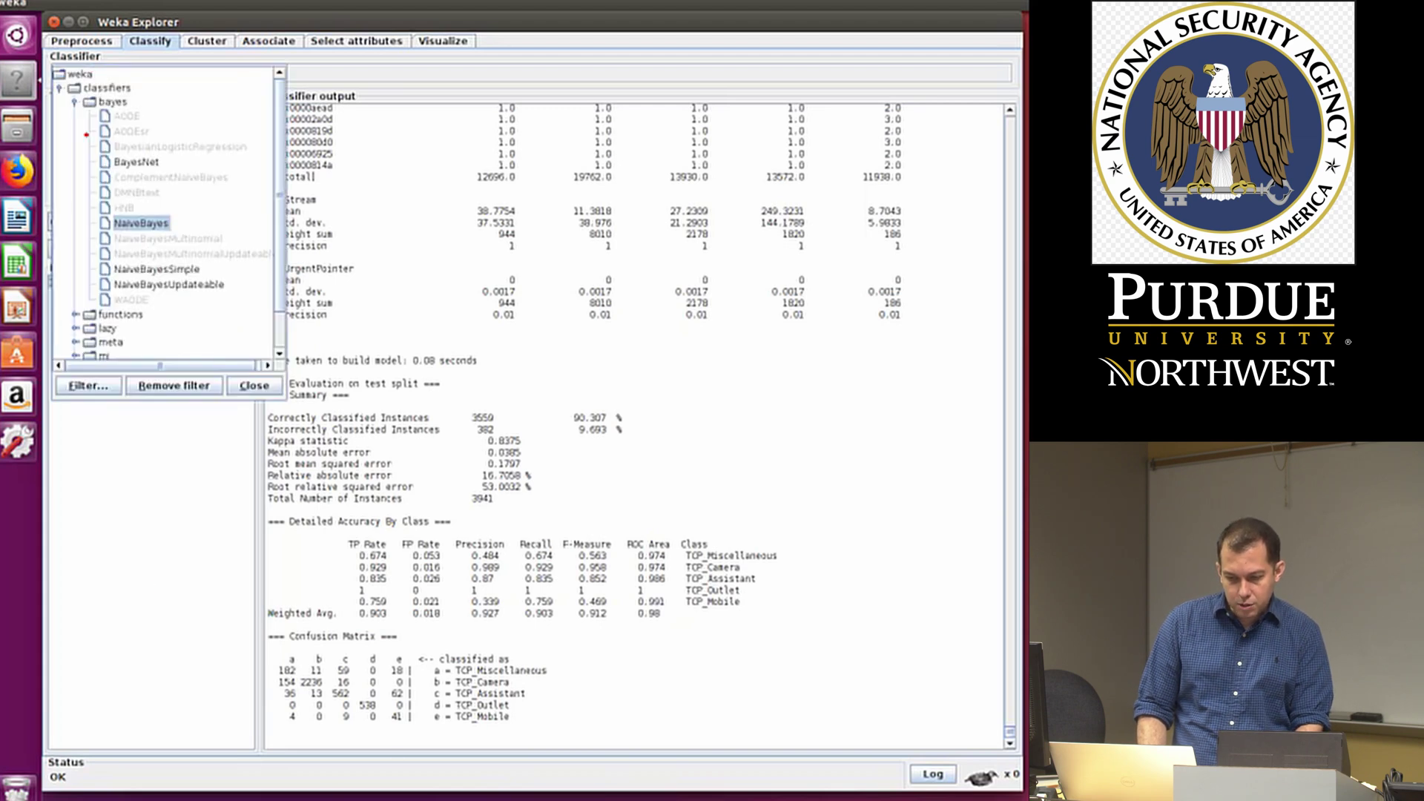
pyautogui.click(75, 102)
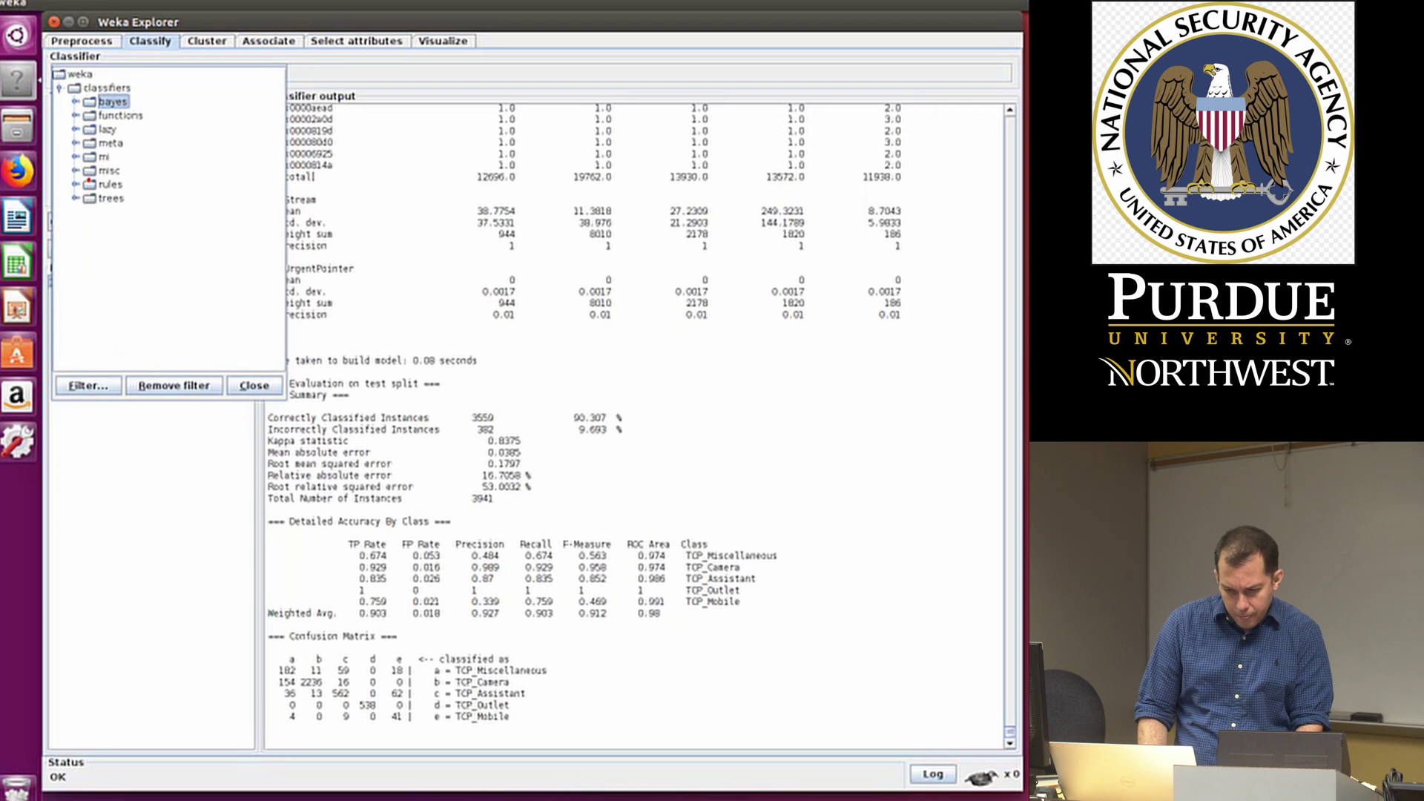
pyautogui.click(75, 198)
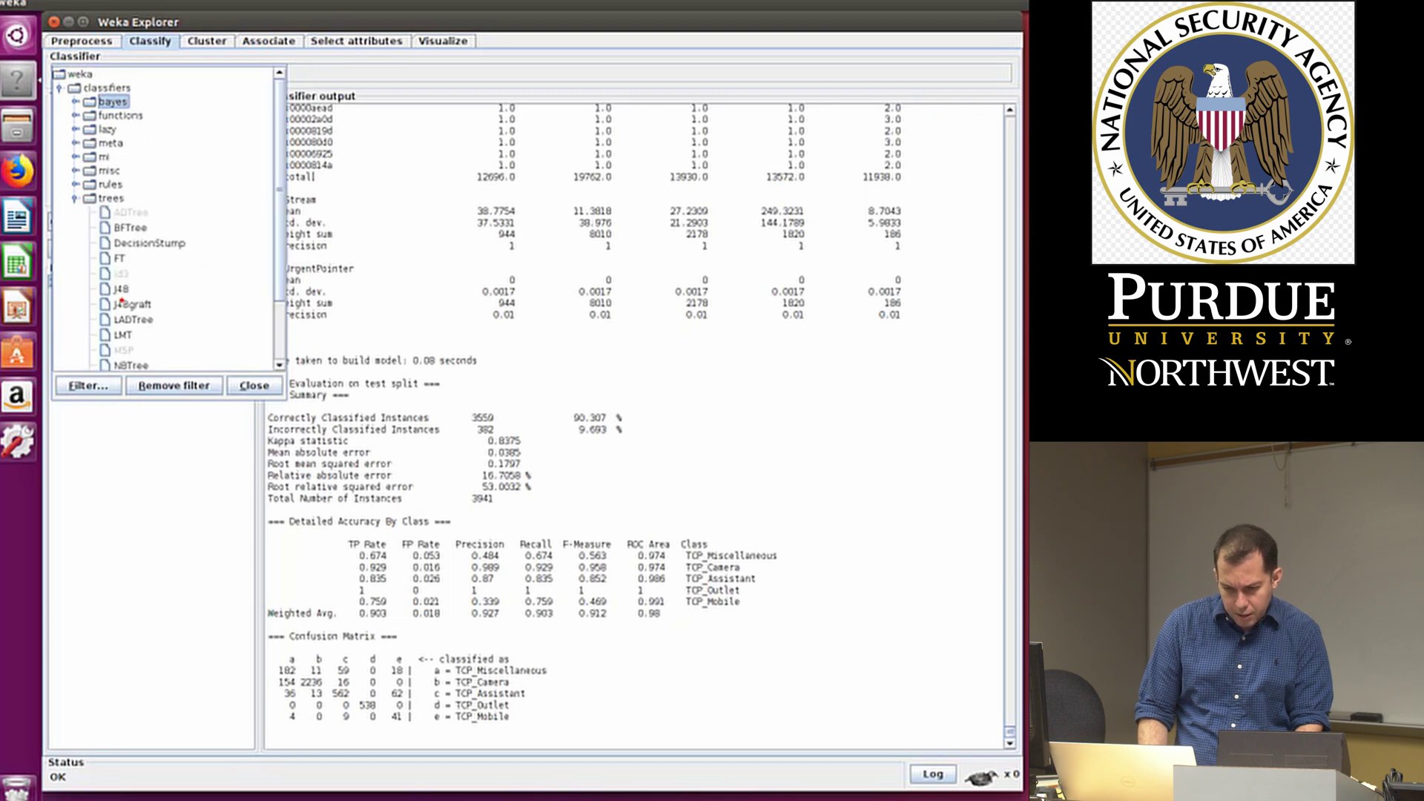
pyautogui.click(121, 292)
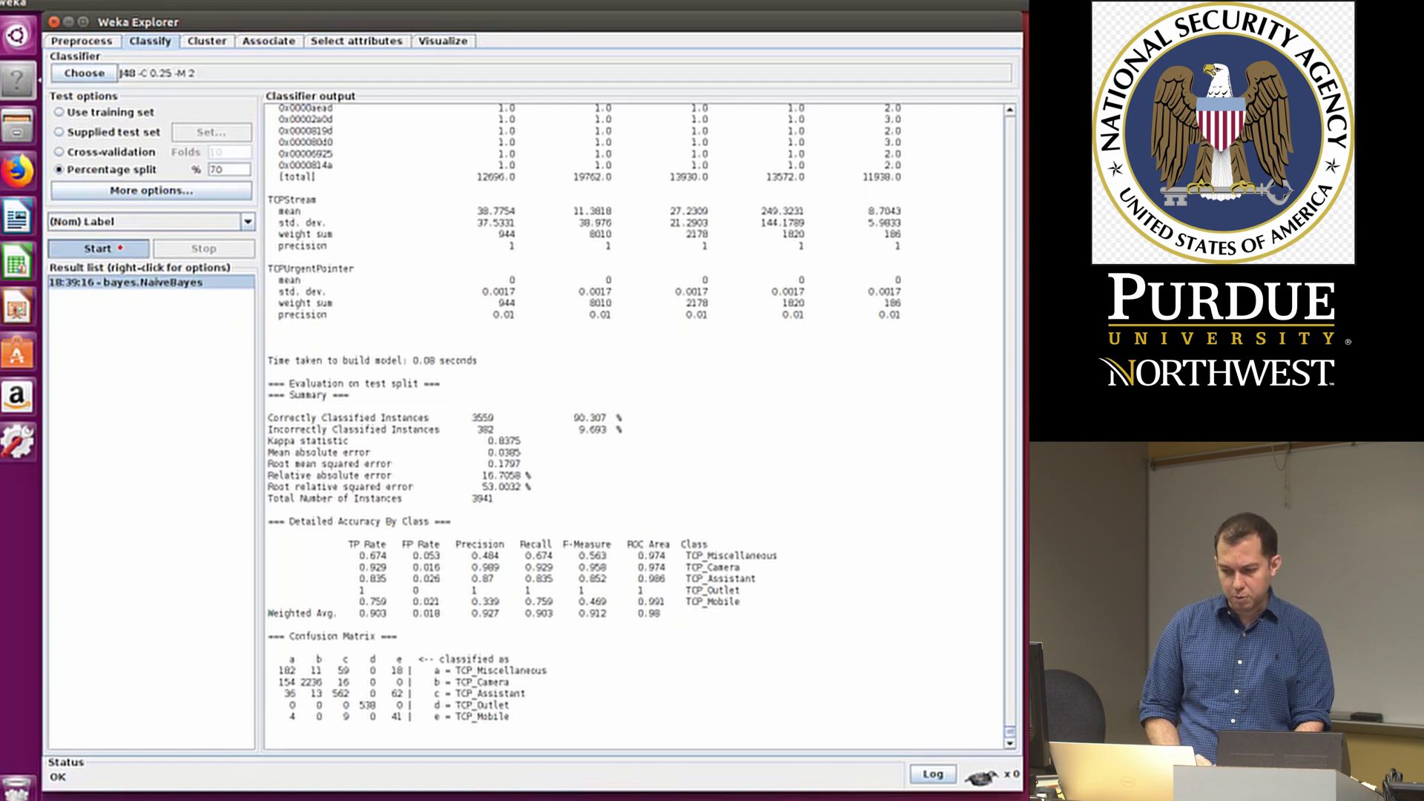
# Run J48 on the 70% split (99.8478% correct), then move to Select attributes
pyautogui.click(119, 248)
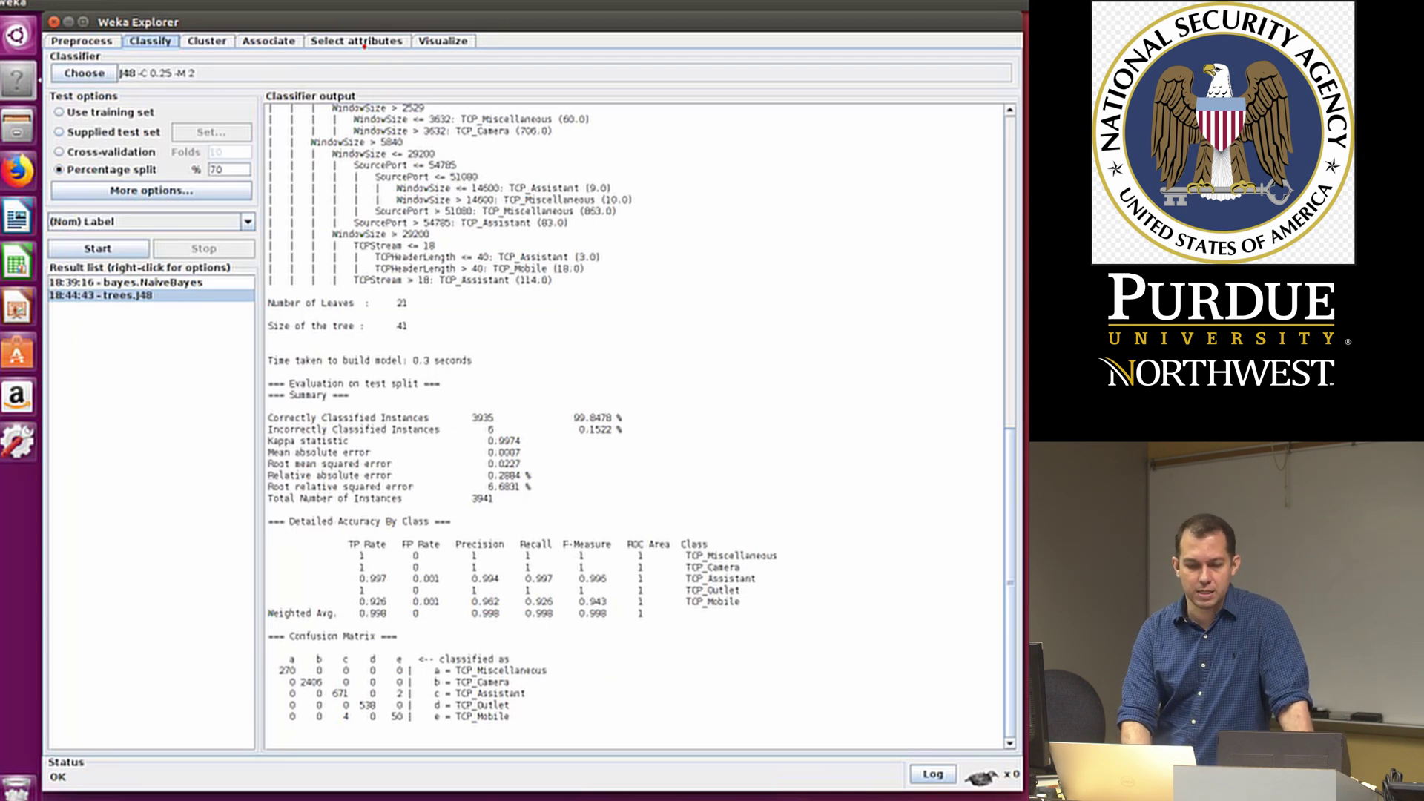
pyautogui.click(360, 44)
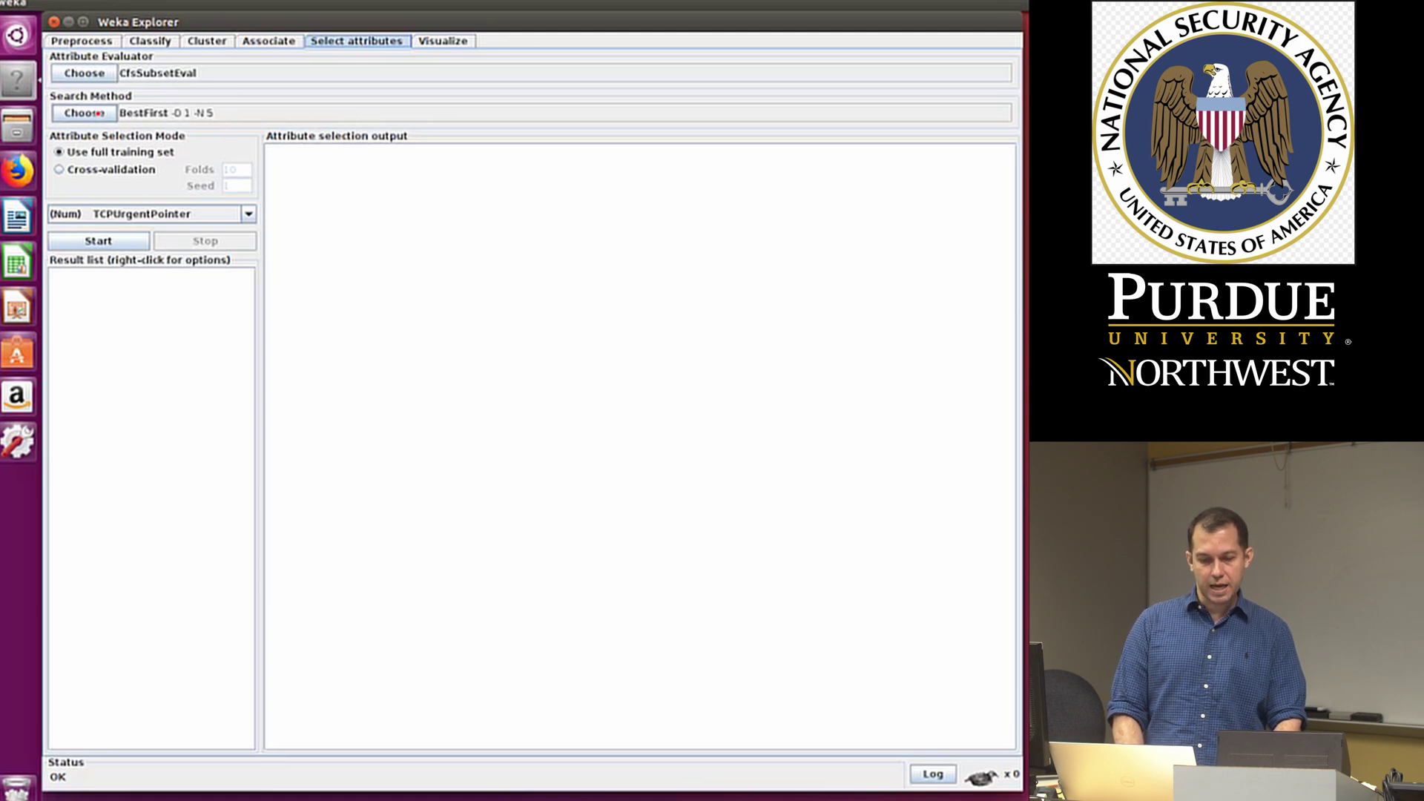
# Rank attributes with InfoGainAttributeEval and Ranker search, using Label as the class, and run it
pyautogui.click(100, 115)
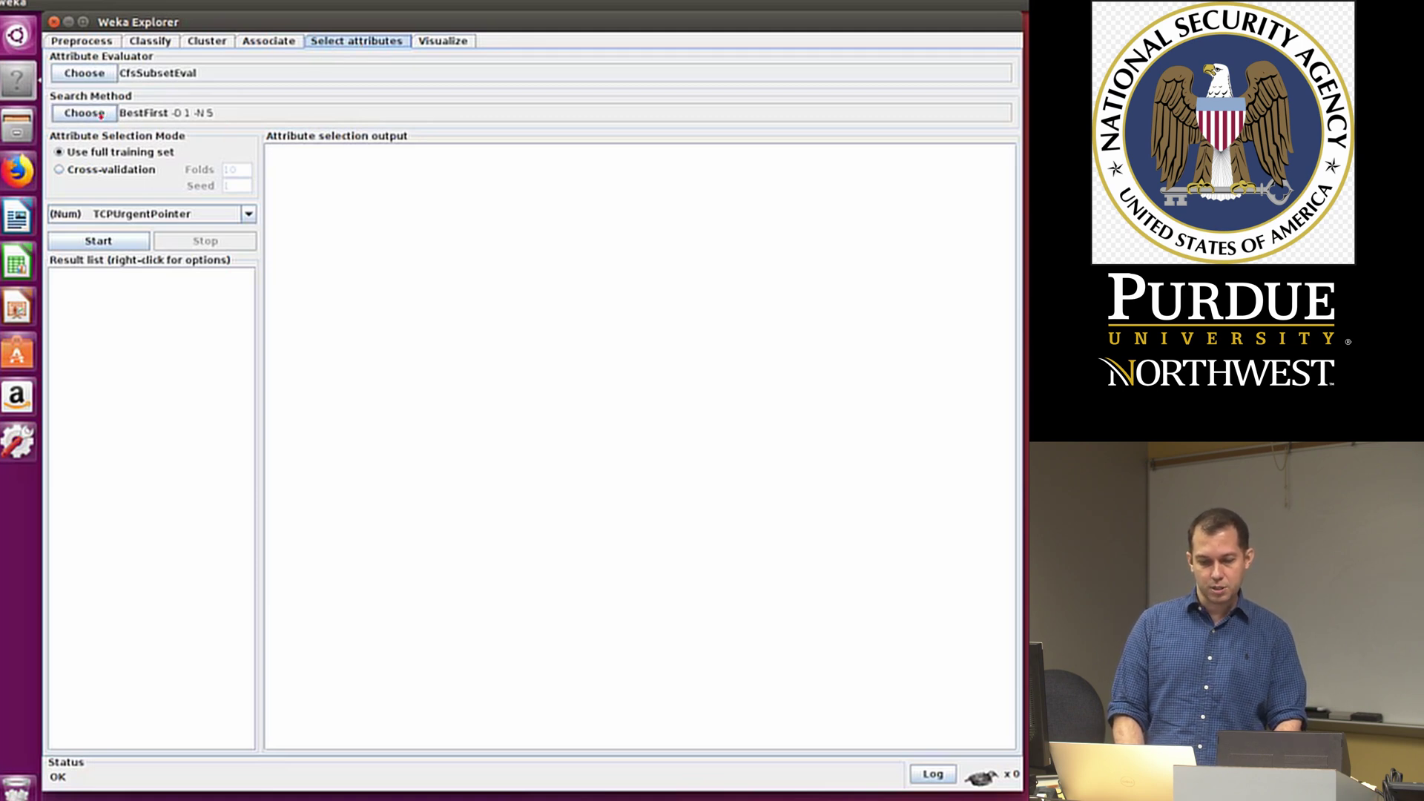
pyautogui.click(113, 251)
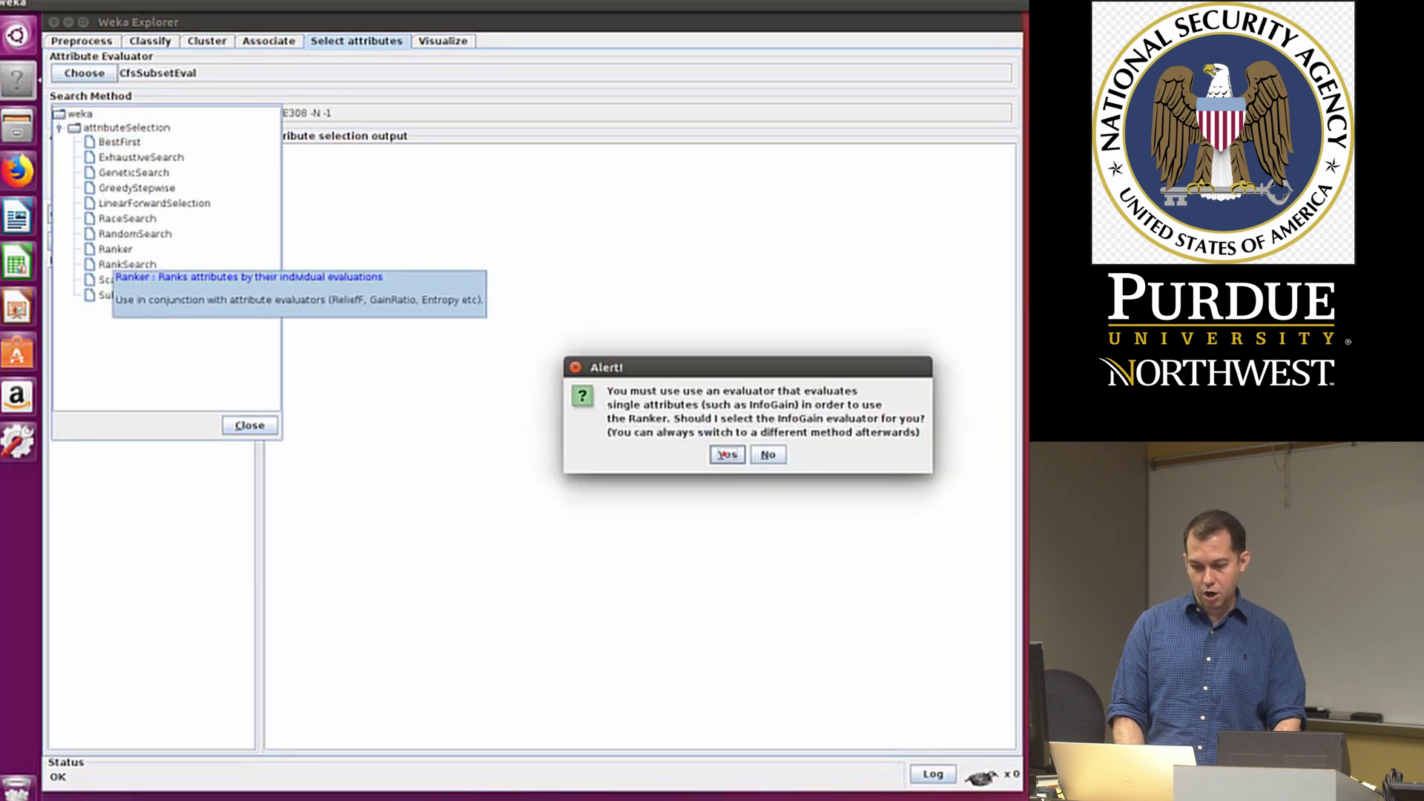
pyautogui.click(724, 454)
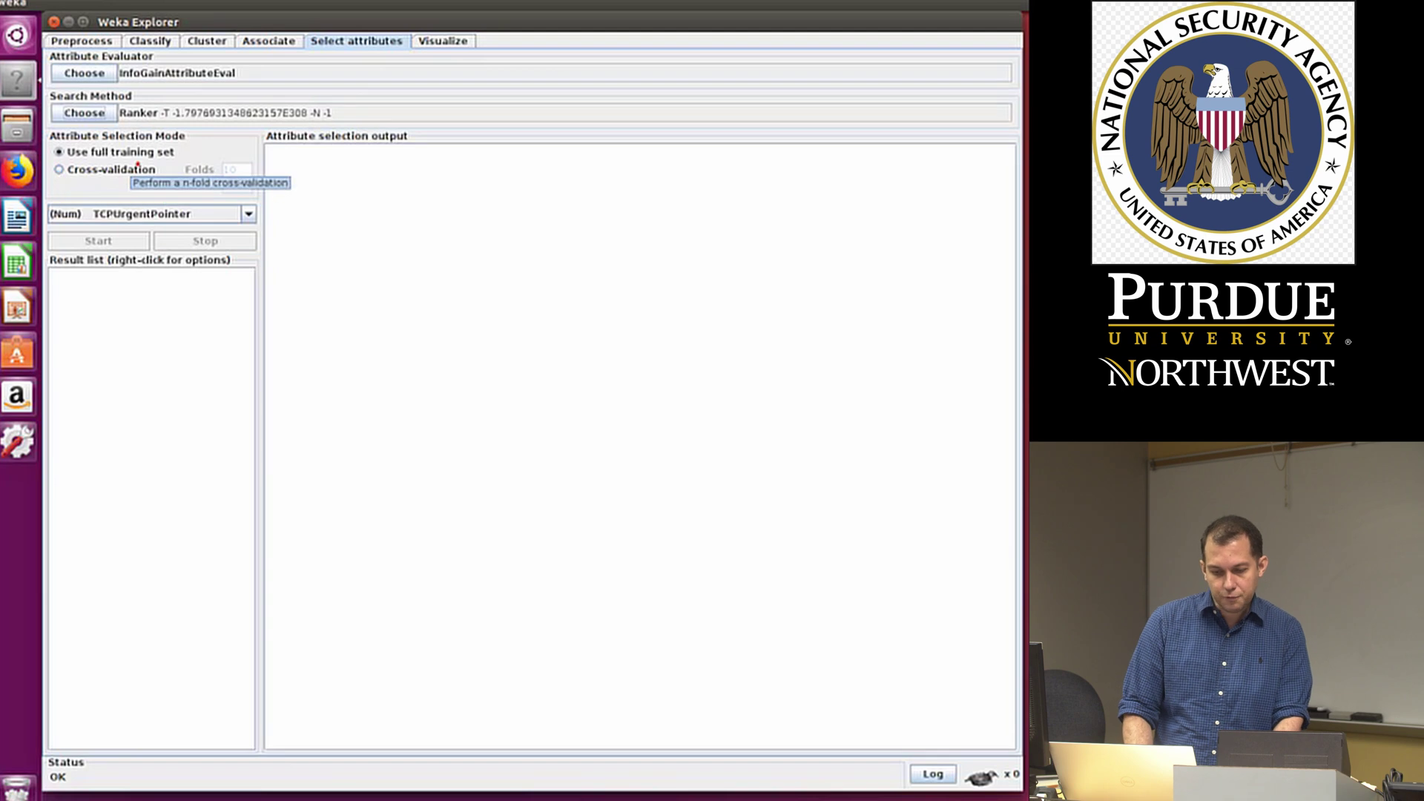
pyautogui.click(208, 211)
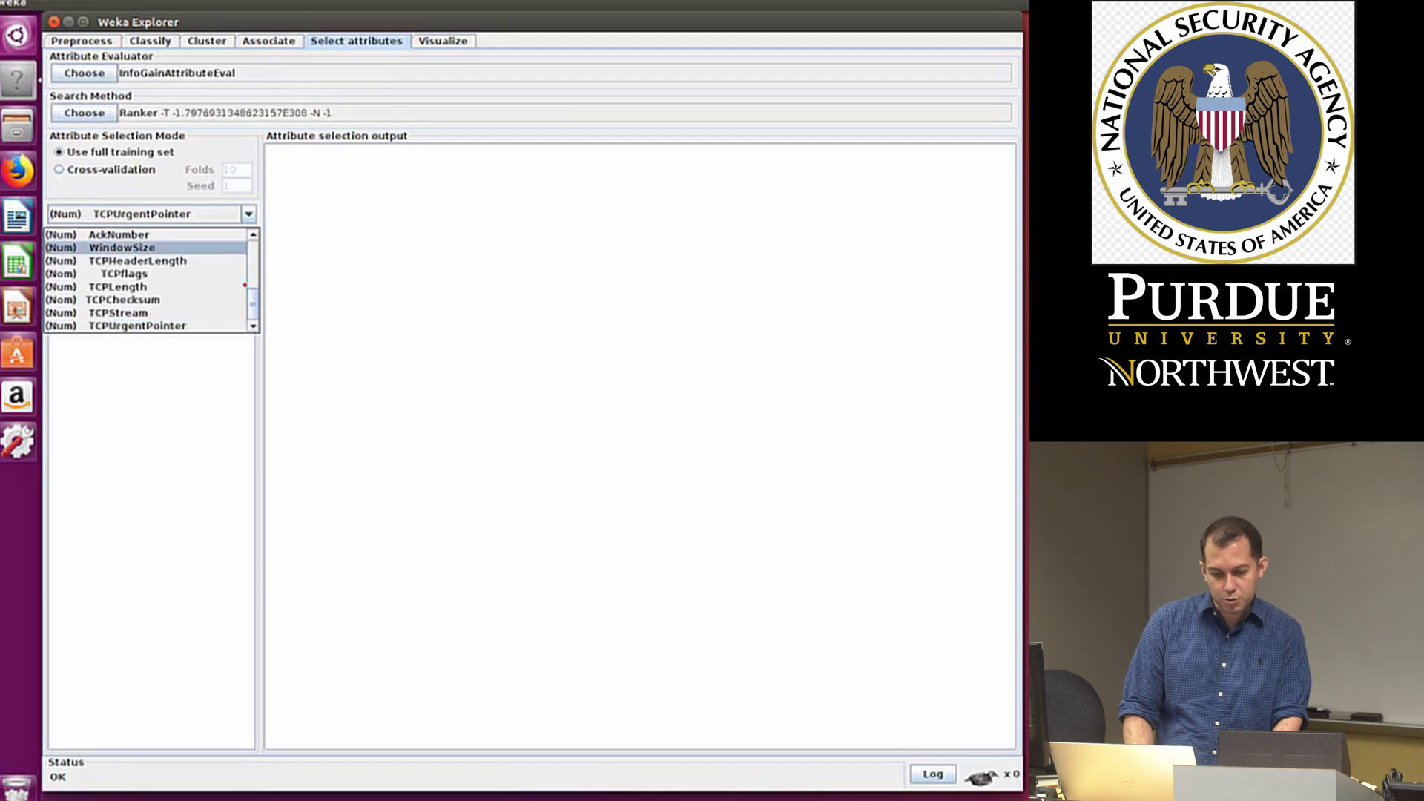
pyautogui.moveTo(253, 298); pyautogui.dragTo(253, 236)
pyautogui.click(160, 248)
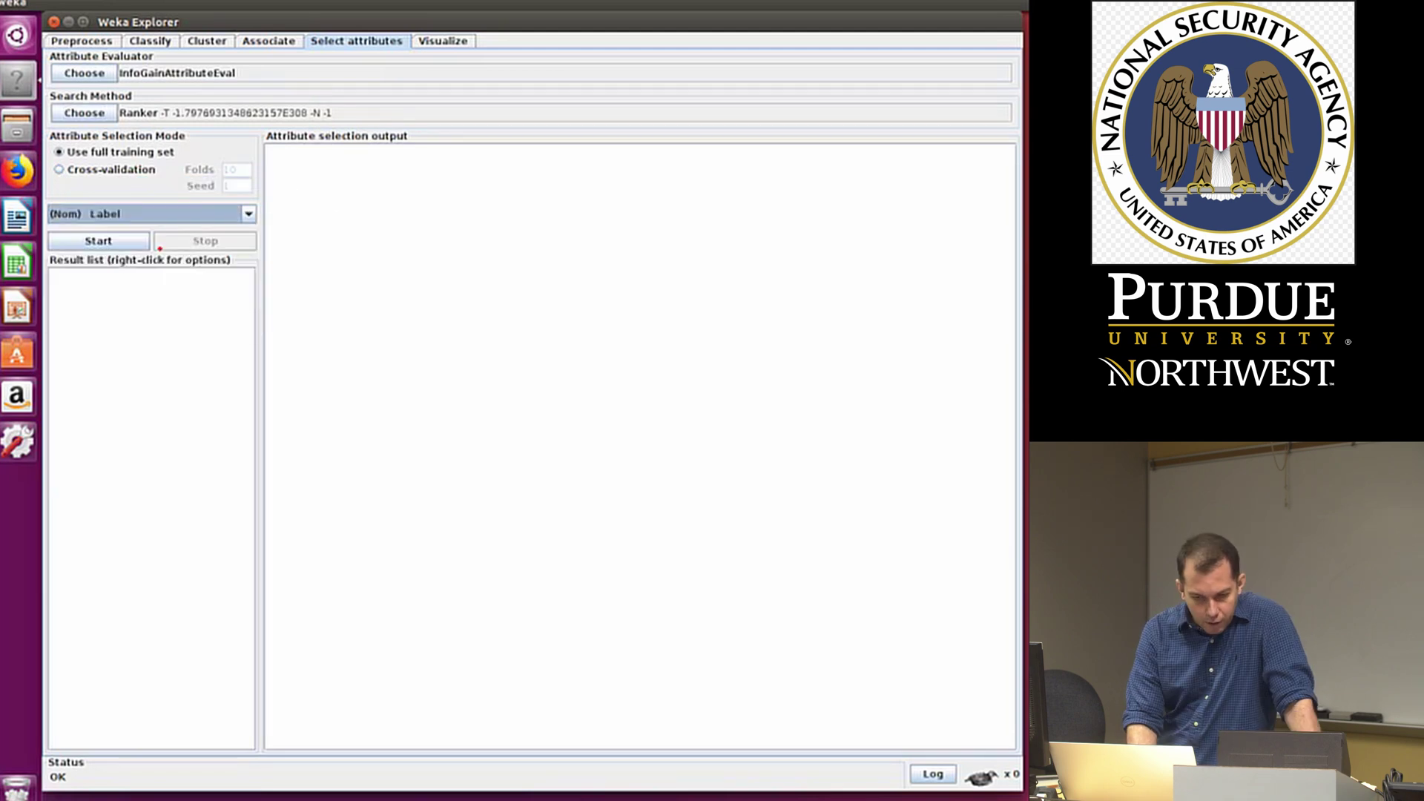
pyautogui.click(121, 243)
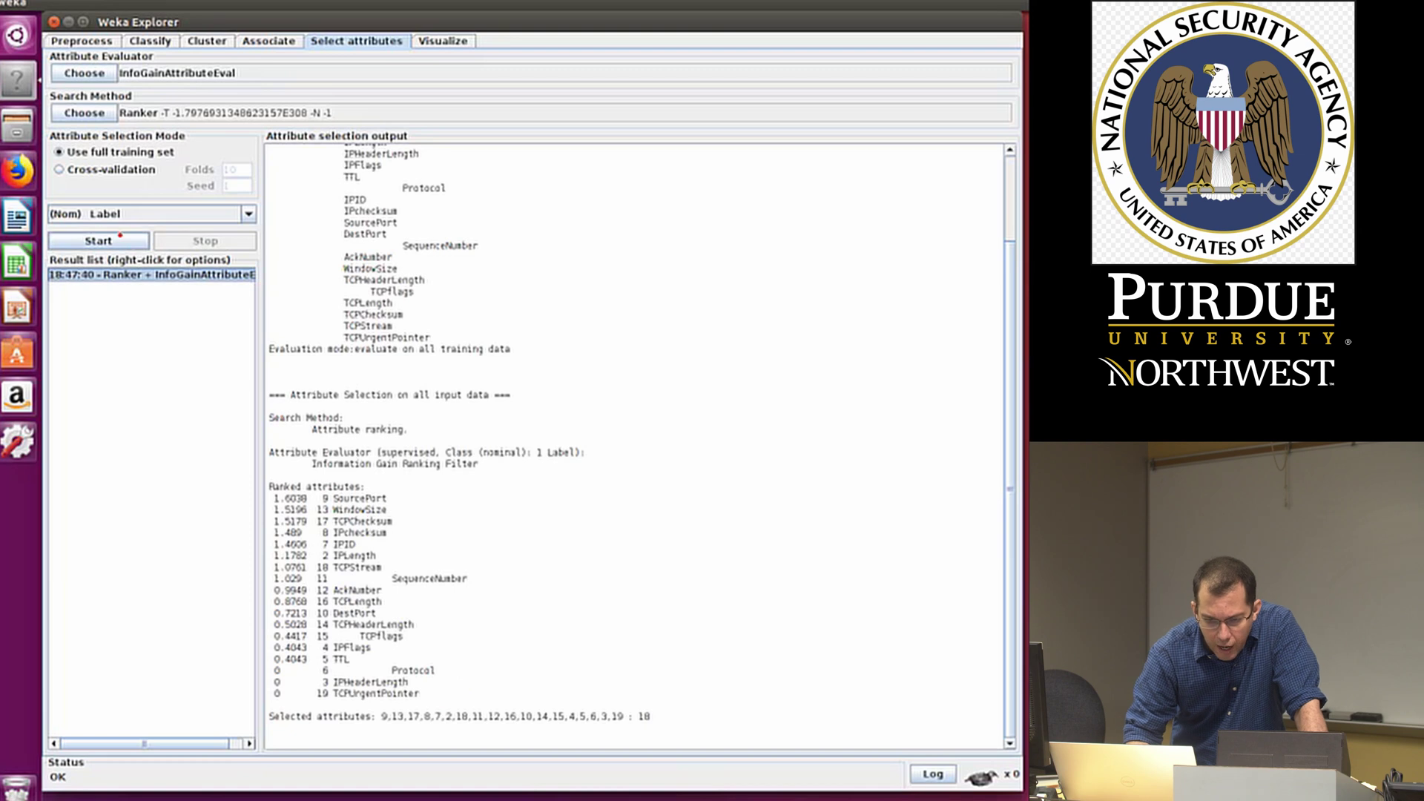
# Rerun the InfoGain ranking with 10-fold cross-validation, keeping Label as class, and highlight the results table
pyautogui.click(58, 170)
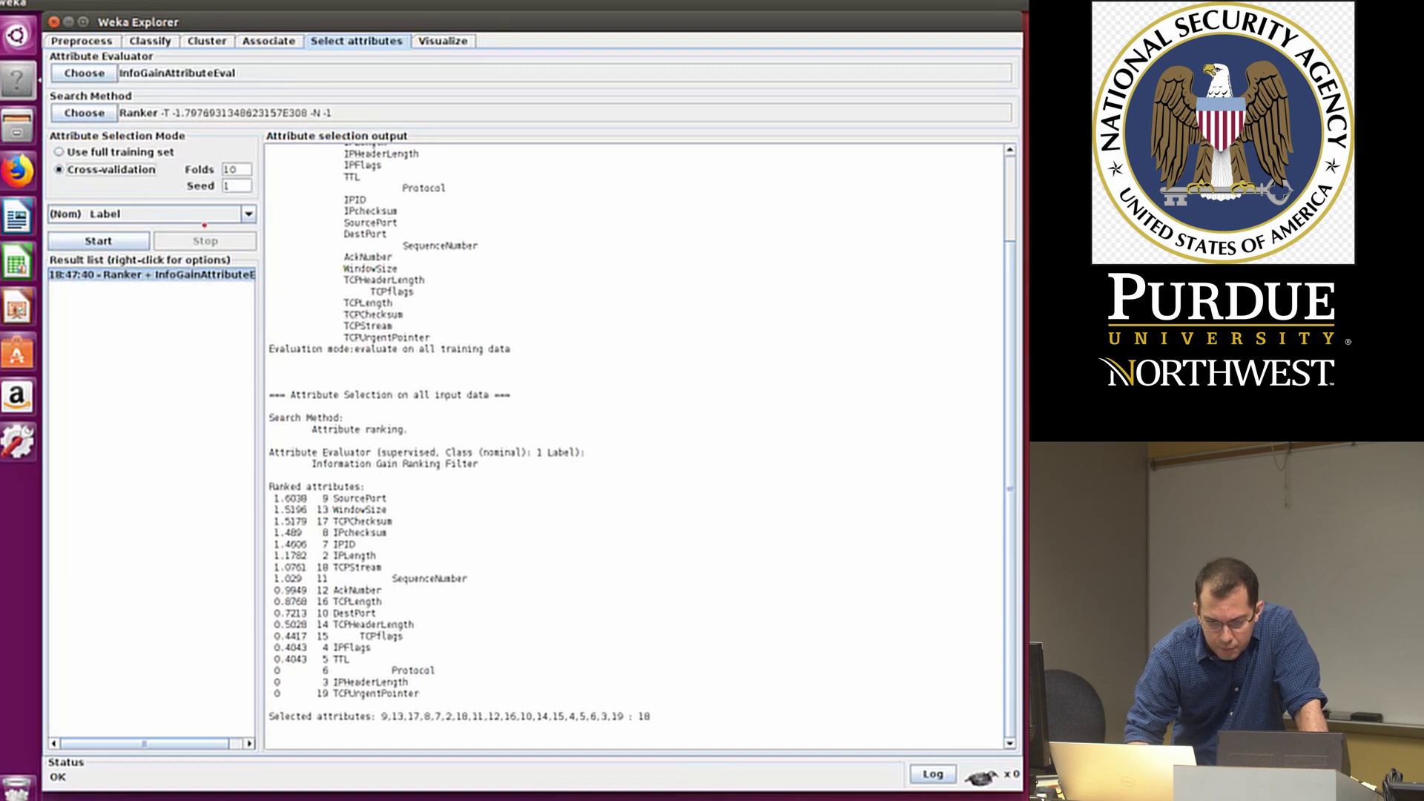
pyautogui.click(247, 213)
pyautogui.scroll(-2, 248, 293)
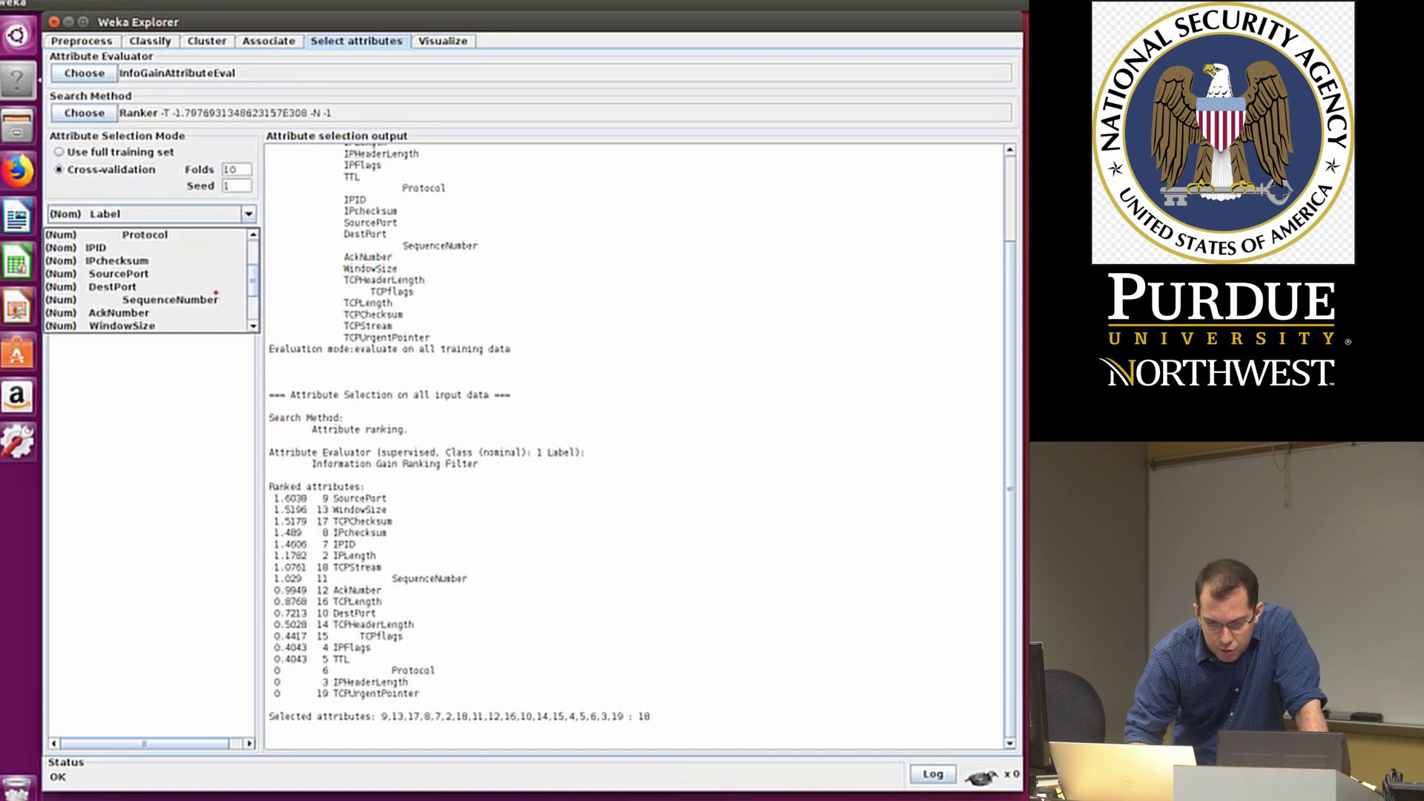
pyautogui.scroll(3, 222, 282)
pyautogui.press('Escape')
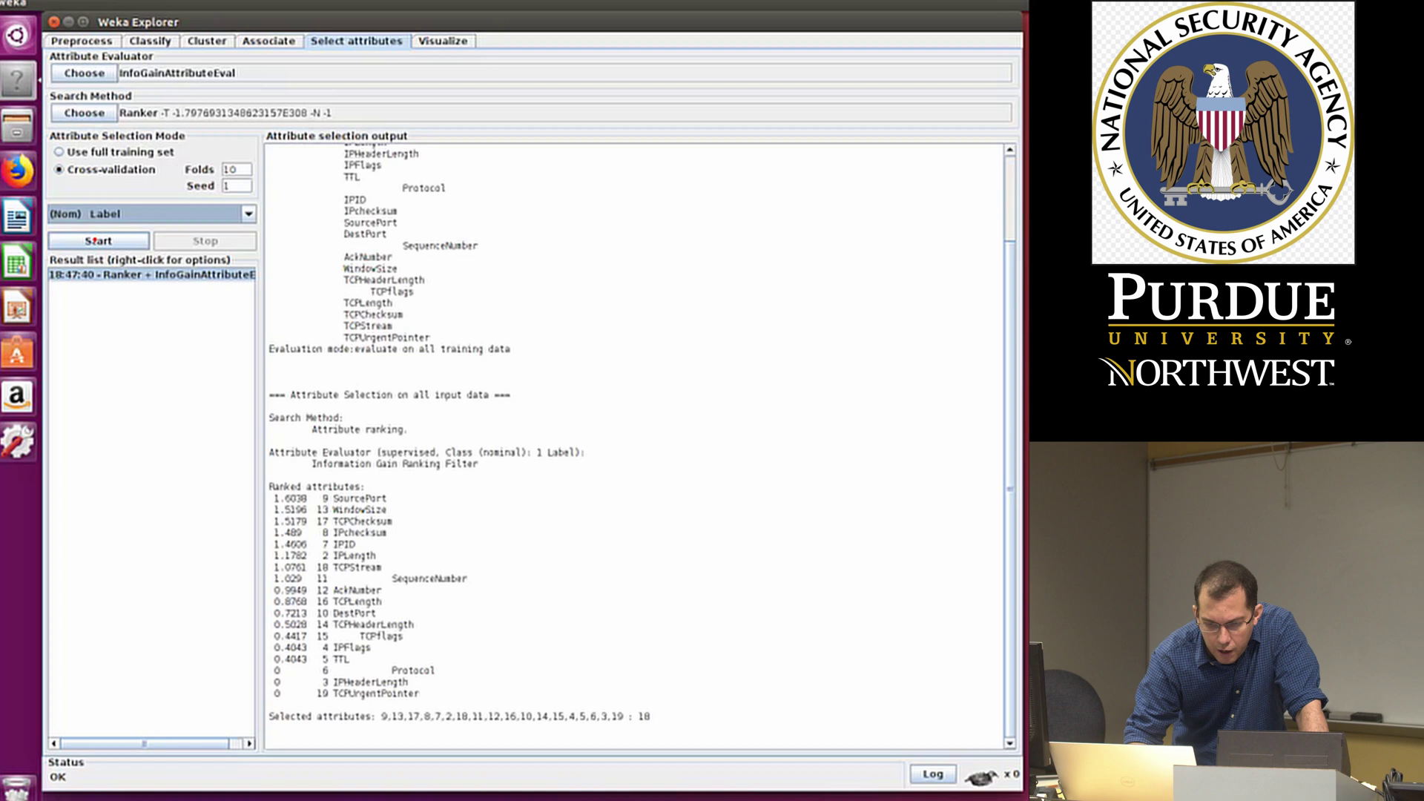
pyautogui.click(97, 240)
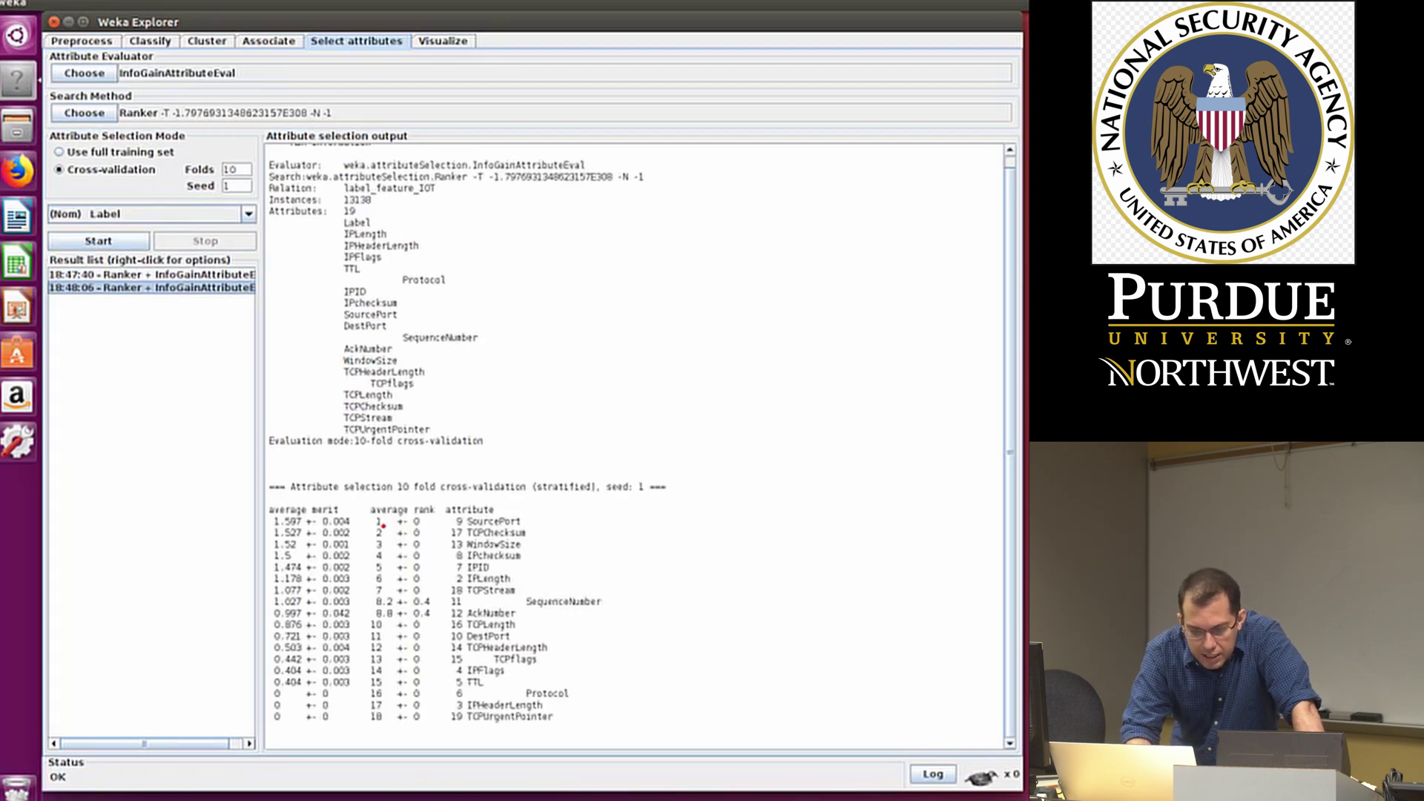
pyautogui.moveTo(370, 520); pyautogui.dragTo(591, 718)
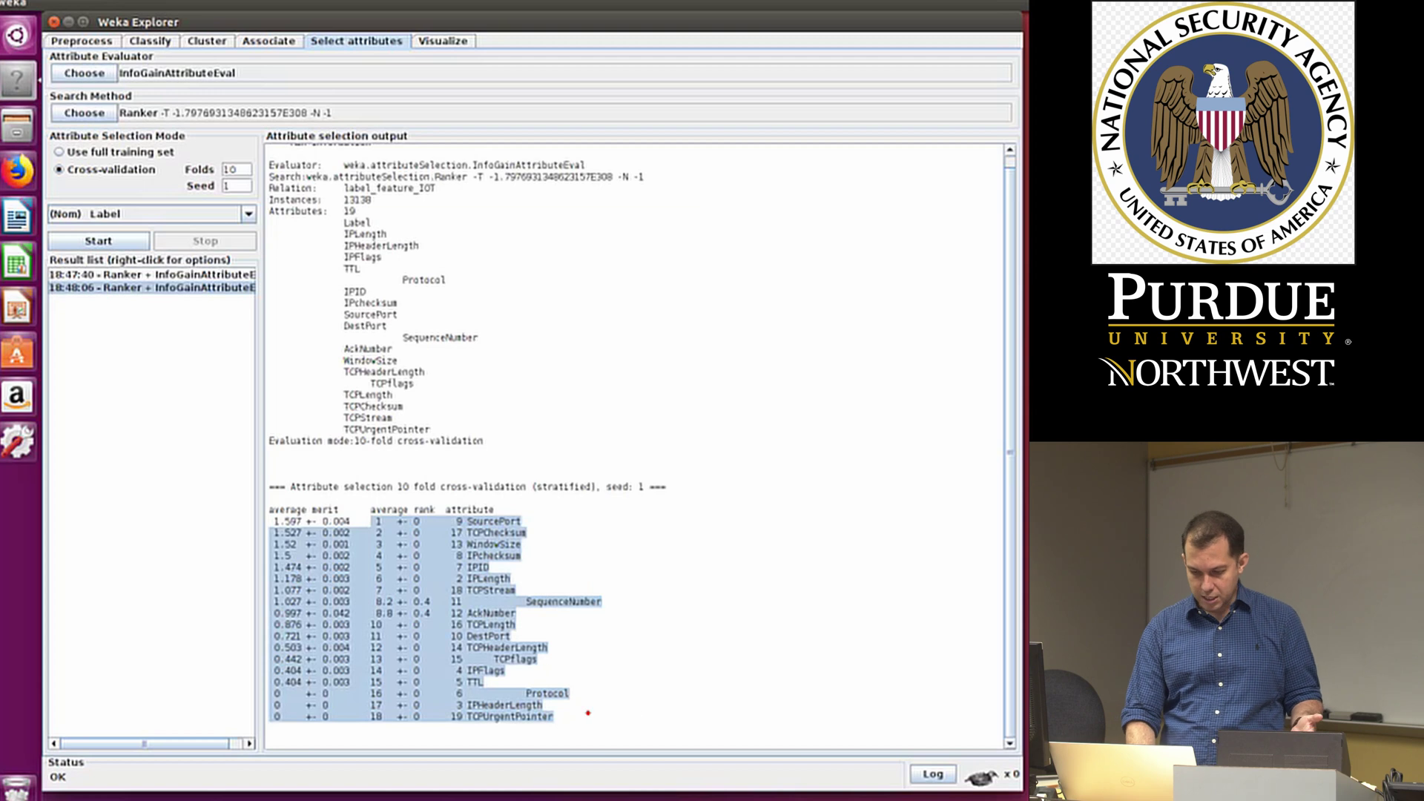
# Highlight the zero-merit rows Protocol, IPHeaderLength and TCPUrgentPointer at the bottom of the ranking
pyautogui.click(573, 723)
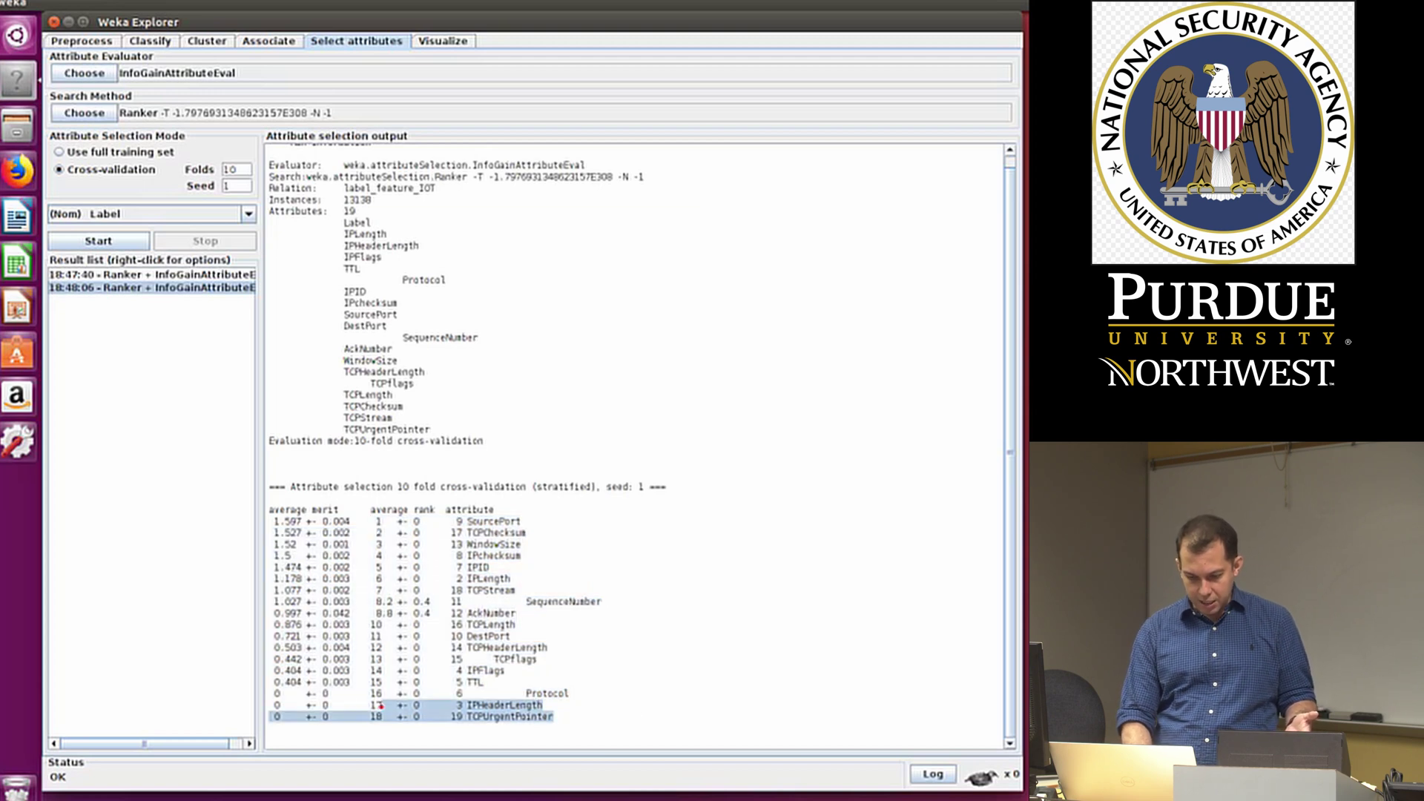
pyautogui.moveTo(380, 707); pyautogui.dragTo(258, 690)
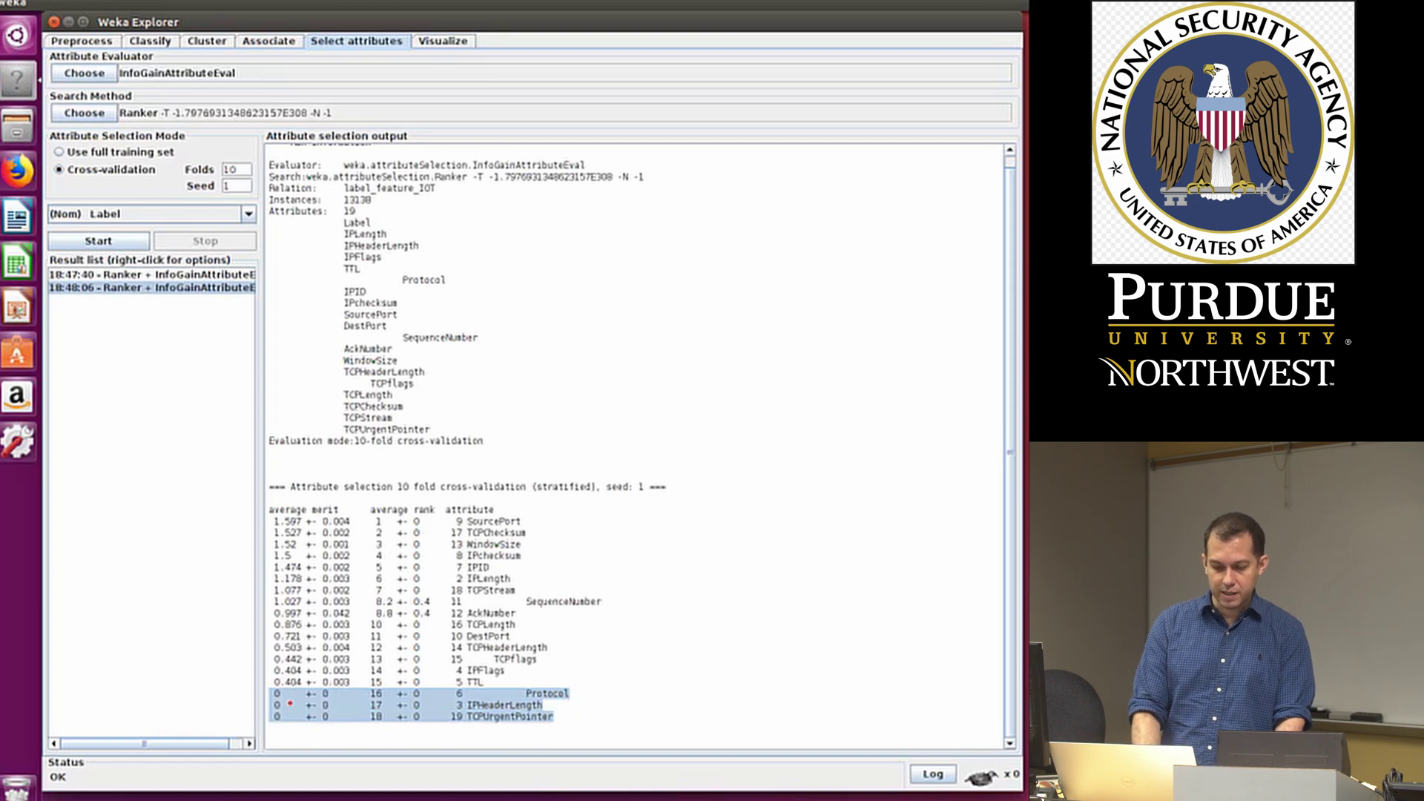
pyautogui.click(639, 720)
pyautogui.moveTo(269, 523); pyautogui.dragTo(561, 585)
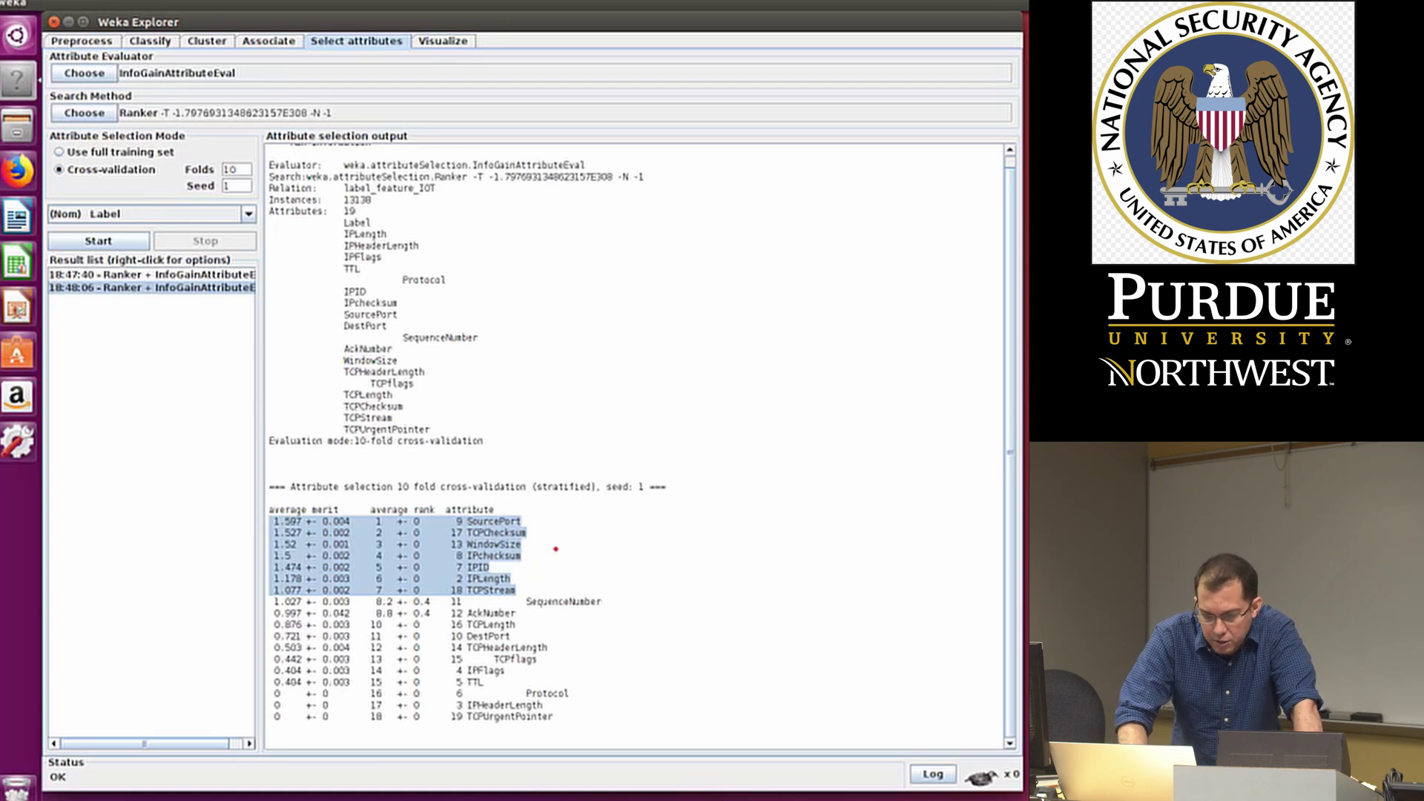
pyautogui.click(556, 549)
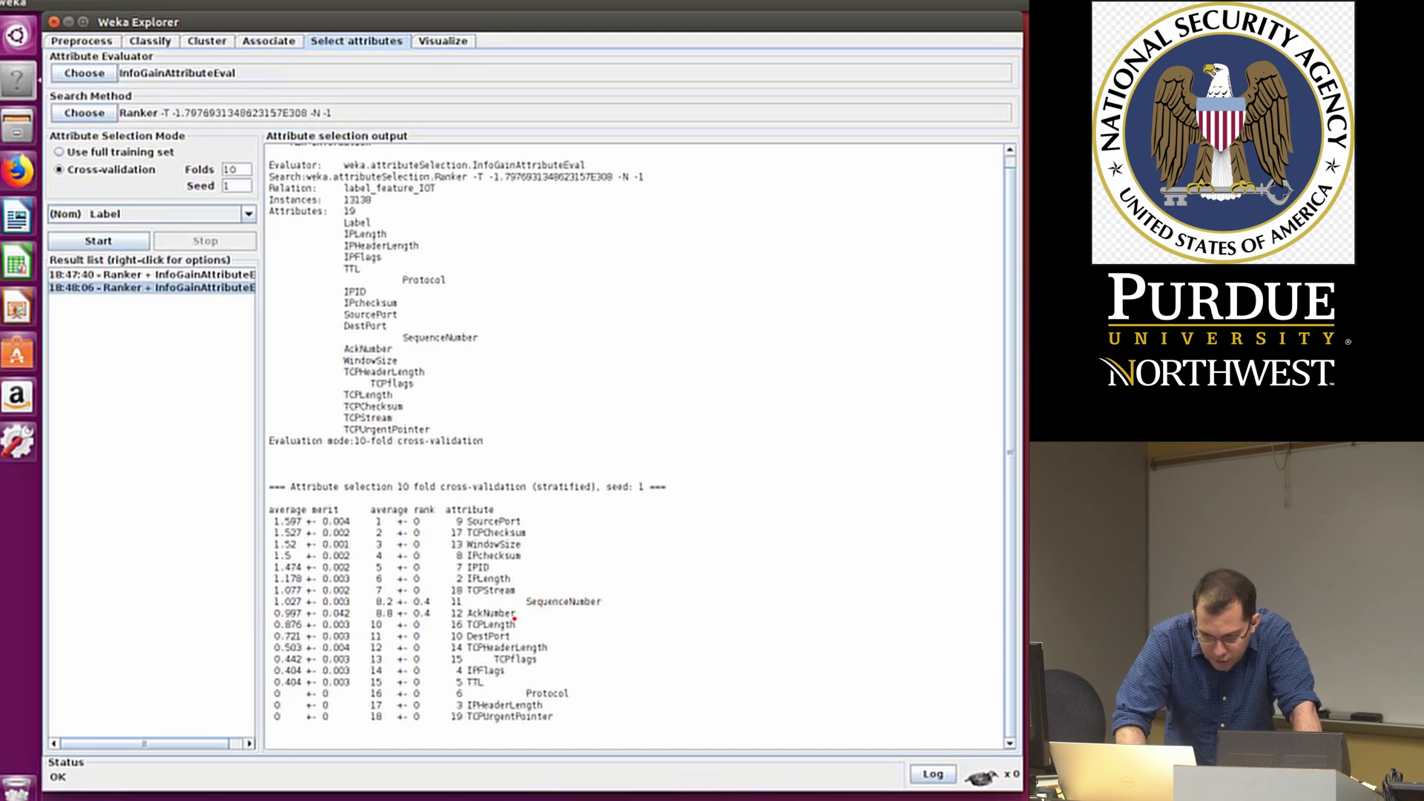
# Highlight the top ten ranked attributes, from SourcePort down to TCPLength (0.876)
pyautogui.moveTo(514, 625); pyautogui.dragTo(263, 514)
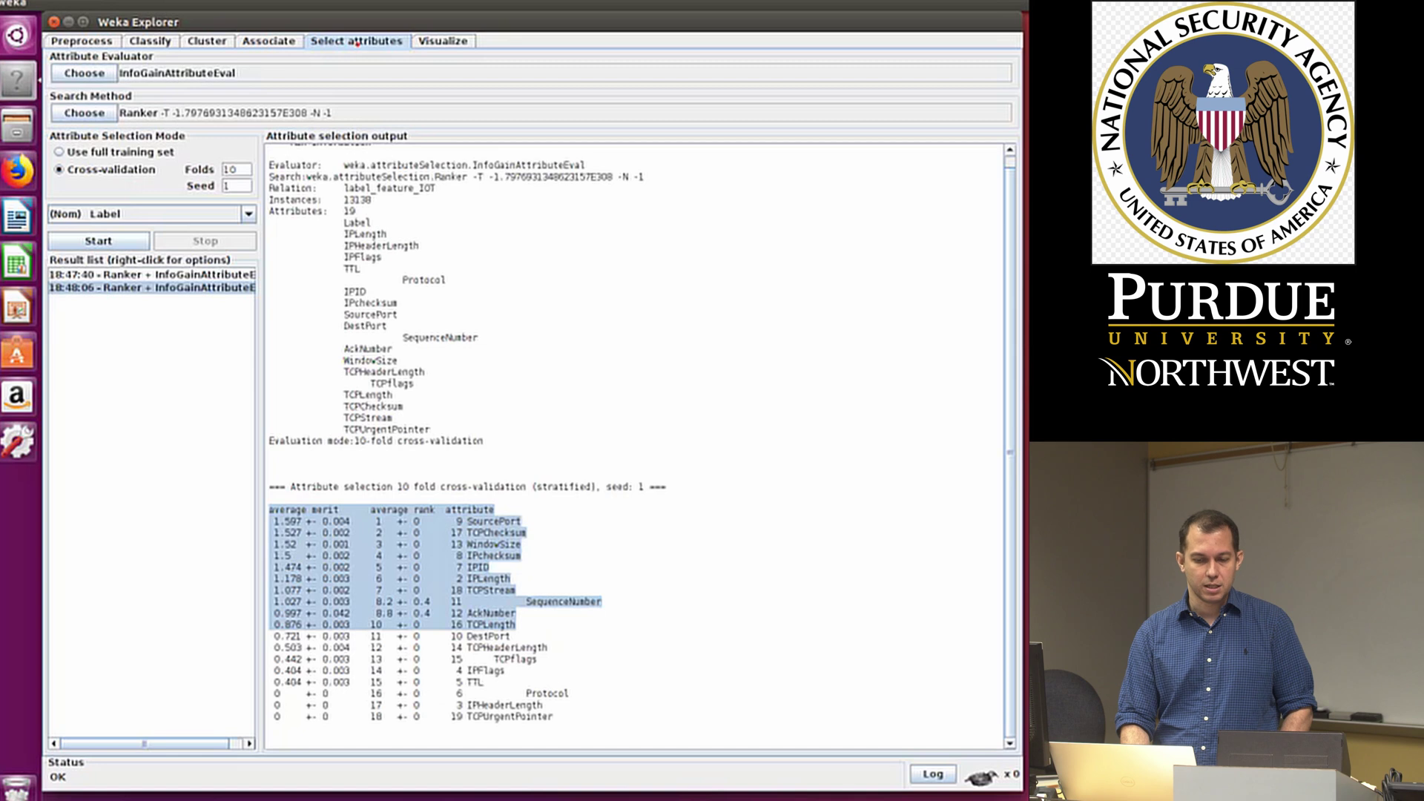
pyautogui.click(109, 117)
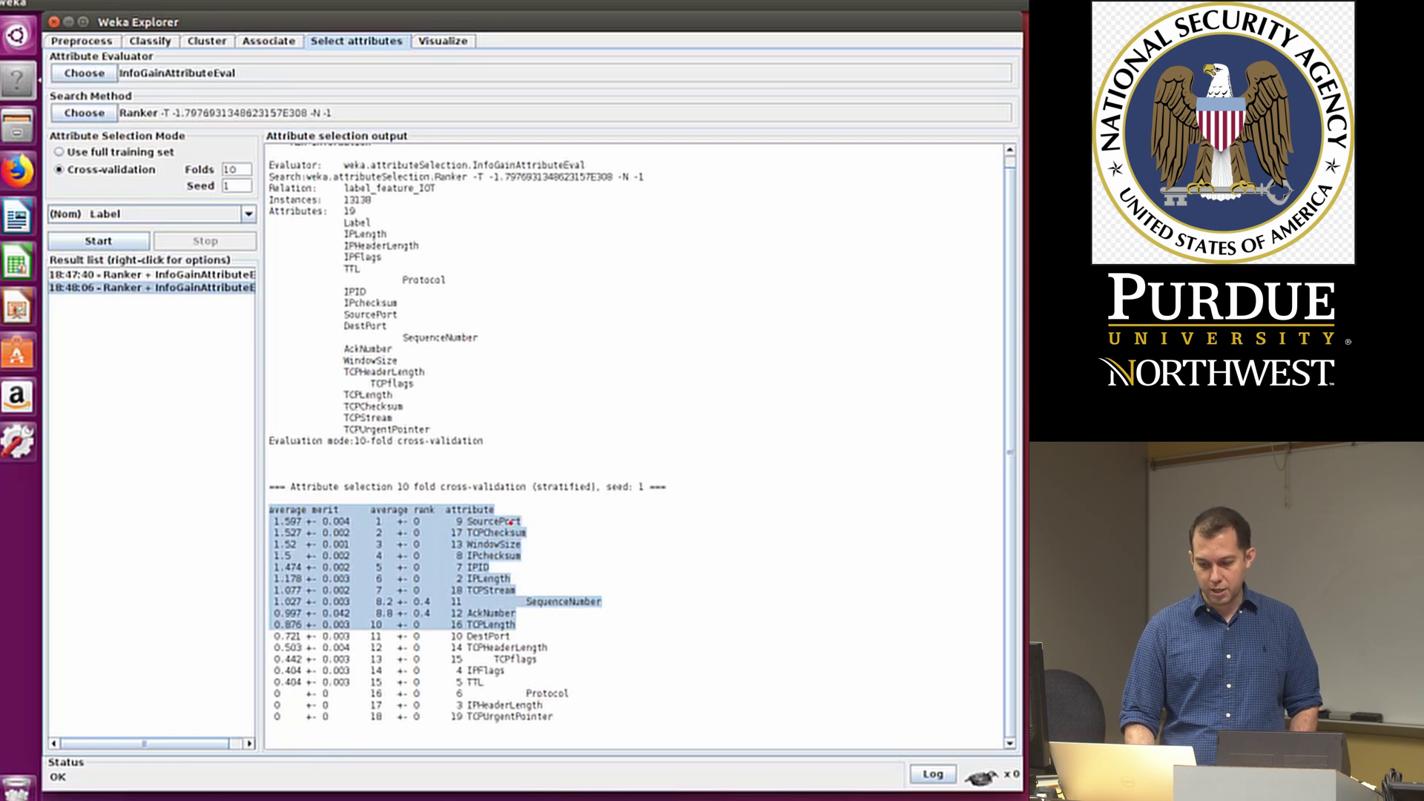
pyautogui.click(490, 527)
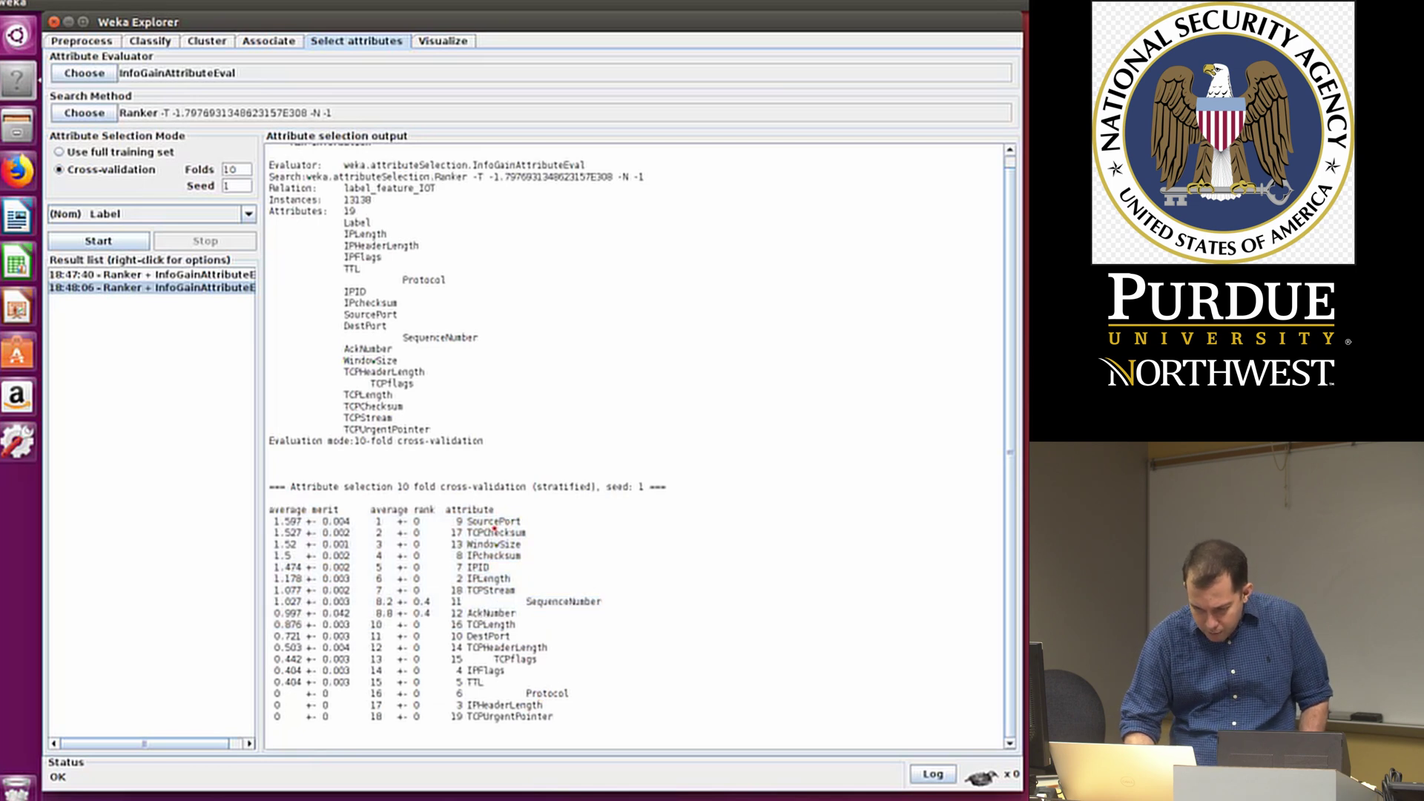